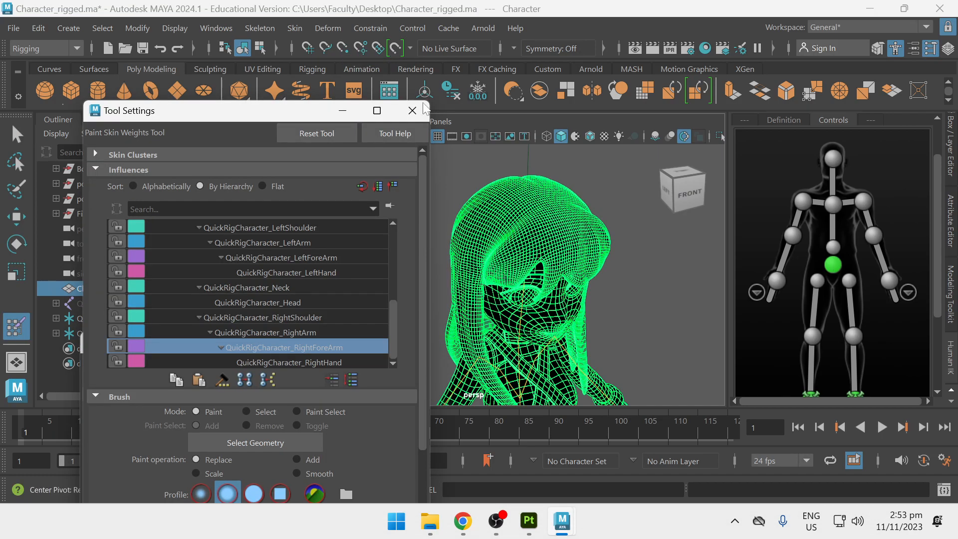
# Step: Select the right wrist effector and move it to pose the character's right arm
pyautogui.scroll(8, 532, 319)
pyautogui.press('q')
pyautogui.click(531, 323)
pyautogui.keyDown('alt'); pyautogui.moveTo(552, 367); pyautogui.dragTo(488, 260); pyautogui.keyUp('alt')
pyautogui.press('w')
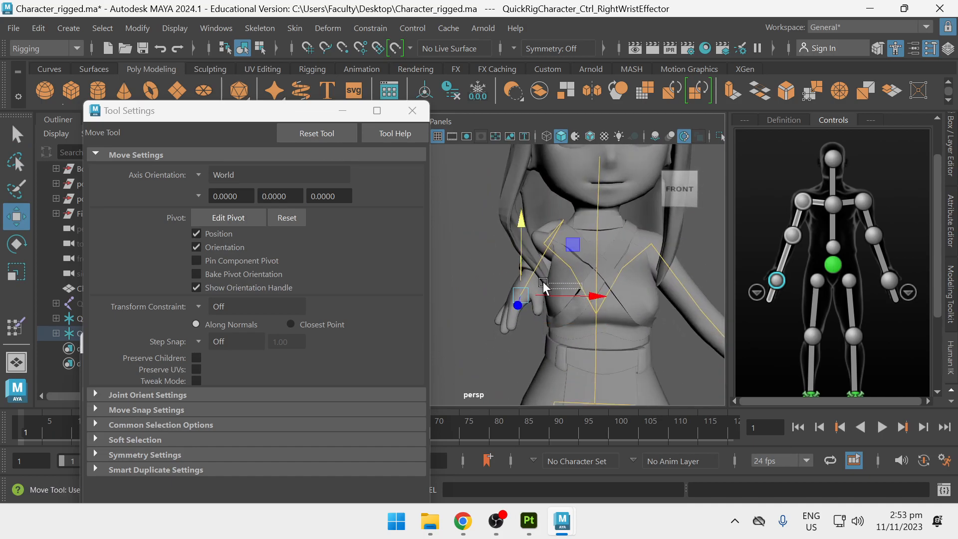
pyautogui.moveTo(586, 292); pyautogui.dragTo(561, 242)
pyautogui.keyDown('alt'); pyautogui.moveTo(481, 271); pyautogui.dragTo(588, 255); pyautogui.keyUp('alt')
# Step: Reopen the Paint Skin Weights settings for the character mesh and place the Tool Settings window clear of the model
pyautogui.press('q')
pyautogui.click(588, 231)
pyautogui.keyDown('alt'); pyautogui.moveTo(588, 231); pyautogui.dragTo(574, 254, button='right'); pyautogui.keyUp('alt')
pyautogui.click(412, 111)
pyautogui.keyDown('alt'); pyautogui.moveTo(599, 259); pyautogui.dragTo(522, 267, button='middle'); pyautogui.keyUp('alt')
pyautogui.scroll(-1, 495, 223)
pyautogui.scroll(-1, 501, 221)
pyautogui.moveTo(508, 216)
pyautogui.mouseDown(button='right')
pyautogui.moveTo(453, 67)
pyautogui.moveTo(507, 28)
pyautogui.moveTo(437, 77)
pyautogui.moveTo(436, 53)
pyautogui.mouseUp(button='right')
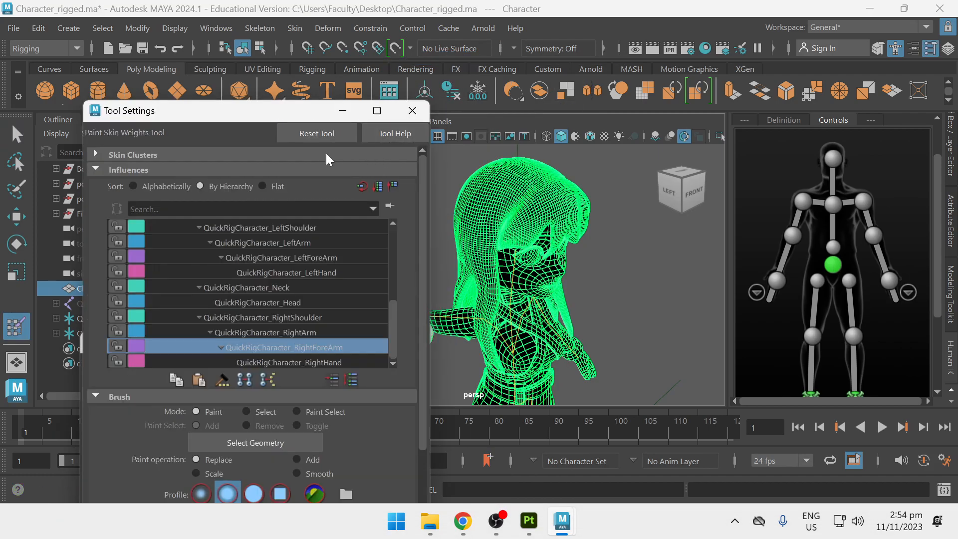
pyautogui.moveTo(327, 116); pyautogui.dragTo(799, 48)
# Step: Examine the RightForeArm and RightHand influences on the character's right hand and forearm
pyautogui.keyDown('alt'); pyautogui.moveTo(423, 345); pyautogui.dragTo(438, 306, button='right'); pyautogui.keyUp('alt')
pyautogui.keyDown('alt'); pyautogui.moveTo(444, 301); pyautogui.dragTo(422, 310, button='middle'); pyautogui.keyUp('alt')
pyautogui.scroll(5, 719, 211)
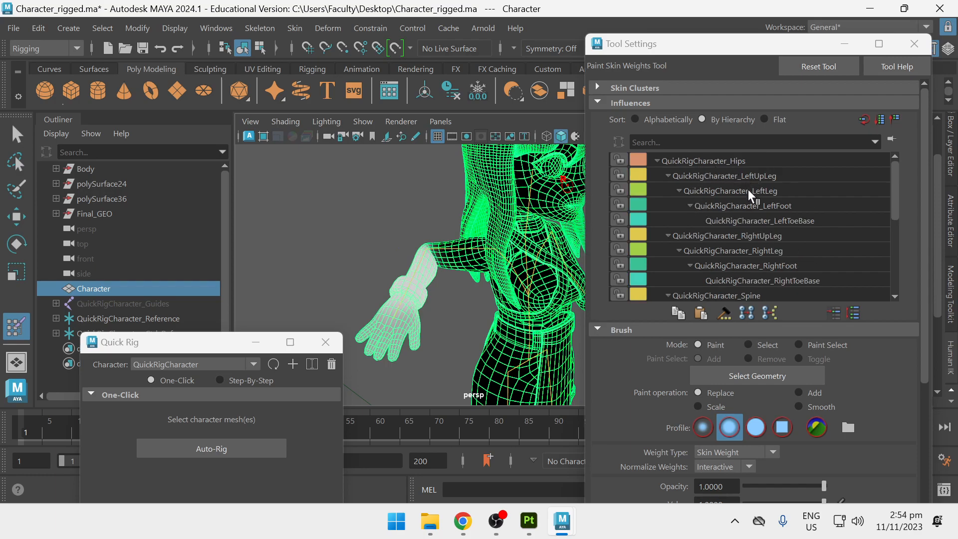
pyautogui.scroll(-5, 758, 205)
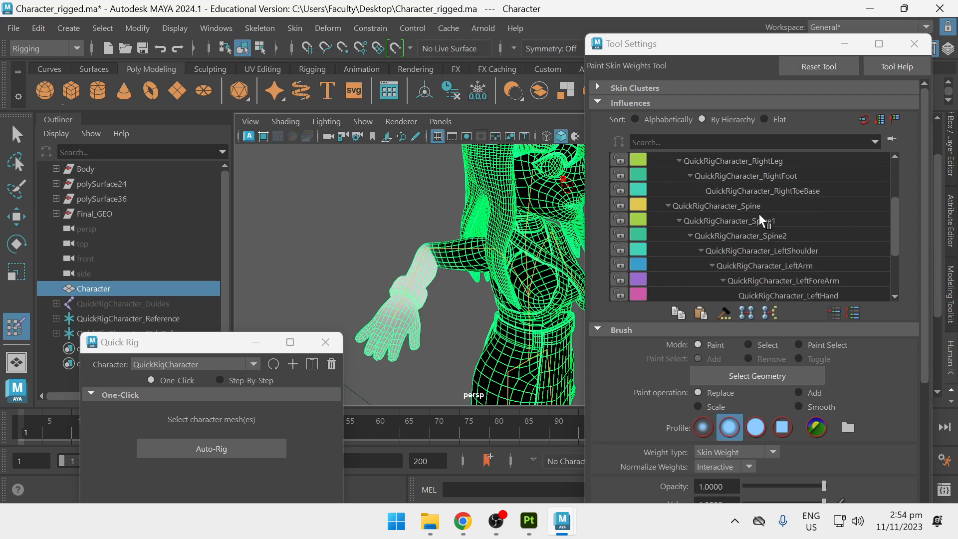
pyautogui.keyDown('alt'); pyautogui.moveTo(384, 271); pyautogui.dragTo(395, 252, button='middle'); pyautogui.keyUp('alt')
pyautogui.scroll(5, 396, 253)
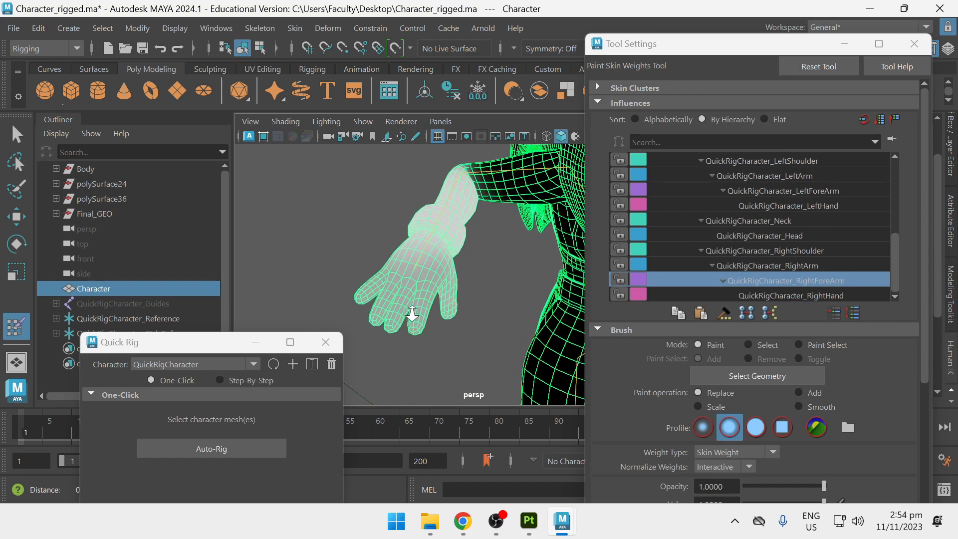
pyautogui.moveTo(402, 306)
pyautogui.keyDown('alt'); pyautogui.mouseDown()
pyautogui.moveTo(374, 319)
pyautogui.moveTo(383, 332)
pyautogui.moveTo(430, 310)
pyautogui.mouseUp(); pyautogui.keyUp('alt')
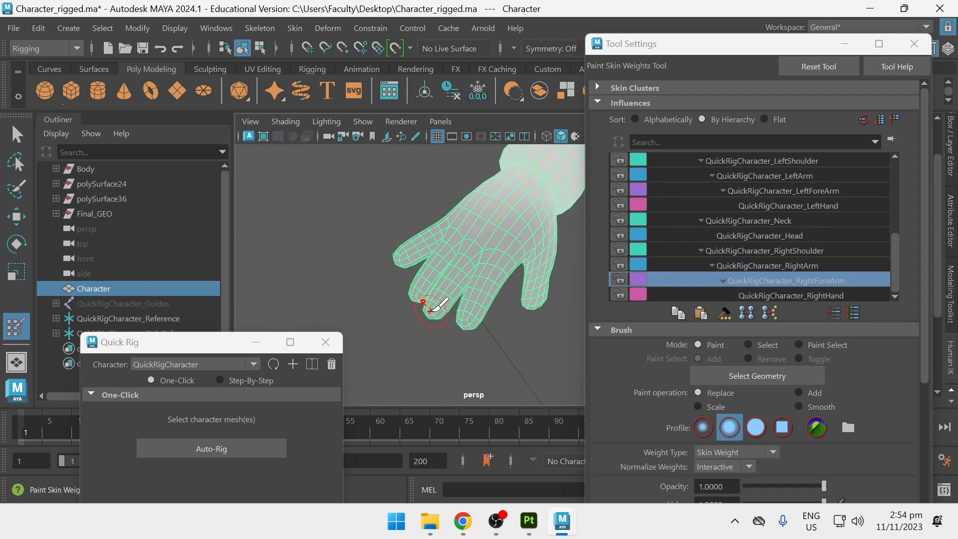
pyautogui.click(813, 292)
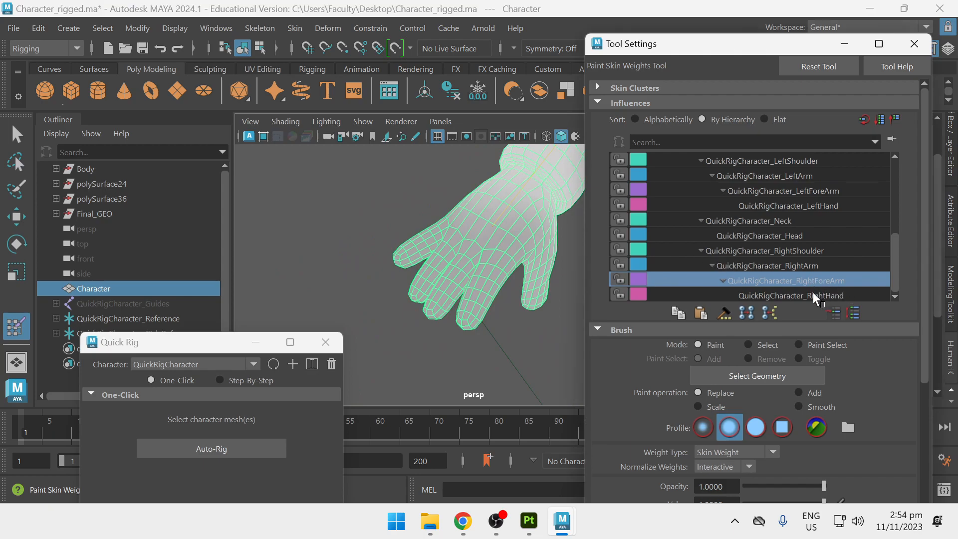
pyautogui.click(812, 284)
pyautogui.keyDown('alt'); pyautogui.moveTo(456, 232); pyautogui.dragTo(467, 217); pyautogui.keyUp('alt')
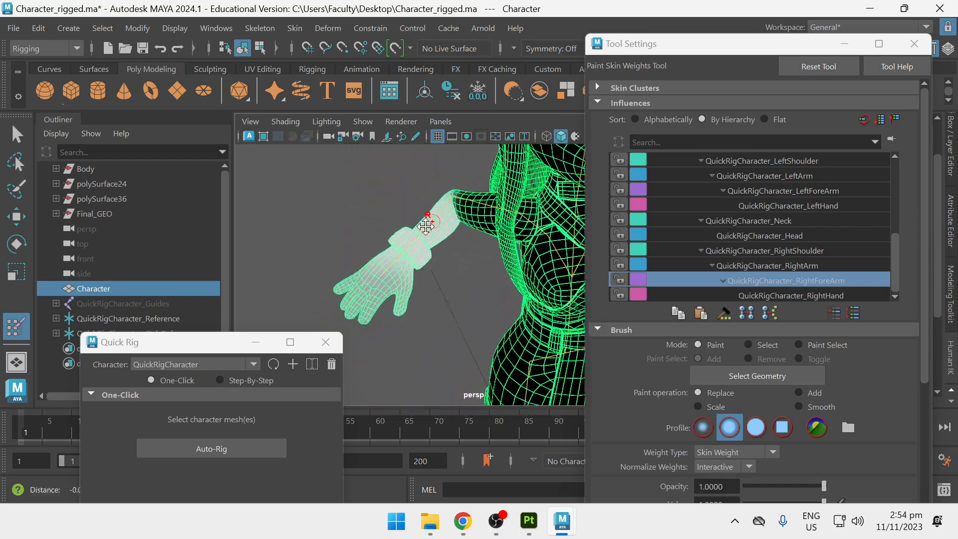
# Step: Reposition the right wrist effector and reactivate Paint Skin Weights on the character mesh
pyautogui.press('w')
pyautogui.click(386, 281)
pyautogui.moveTo(417, 299)
pyautogui.mouseDown()
pyautogui.moveTo(457, 327)
pyautogui.moveTo(440, 279)
pyautogui.moveTo(405, 248)
pyautogui.moveTo(532, 190)
pyautogui.mouseUp()
pyautogui.press('q')
pyautogui.moveTo(533, 193); pyautogui.dragTo(439, 64, button='right')
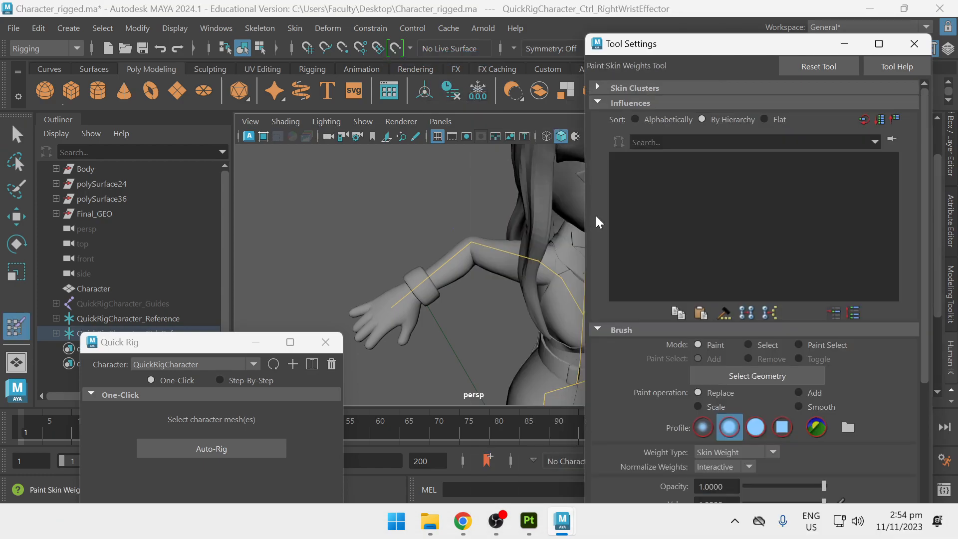
pyautogui.click(531, 217)
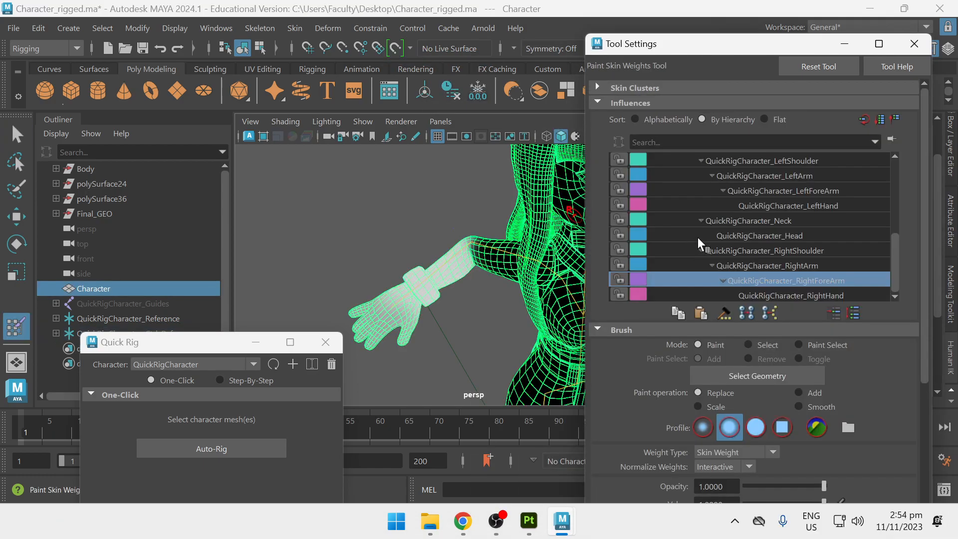
# Step: Set the paint value to 0 for the RightForeArm influence, keeping the Replace operation
pyautogui.scroll(-5, 819, 373)
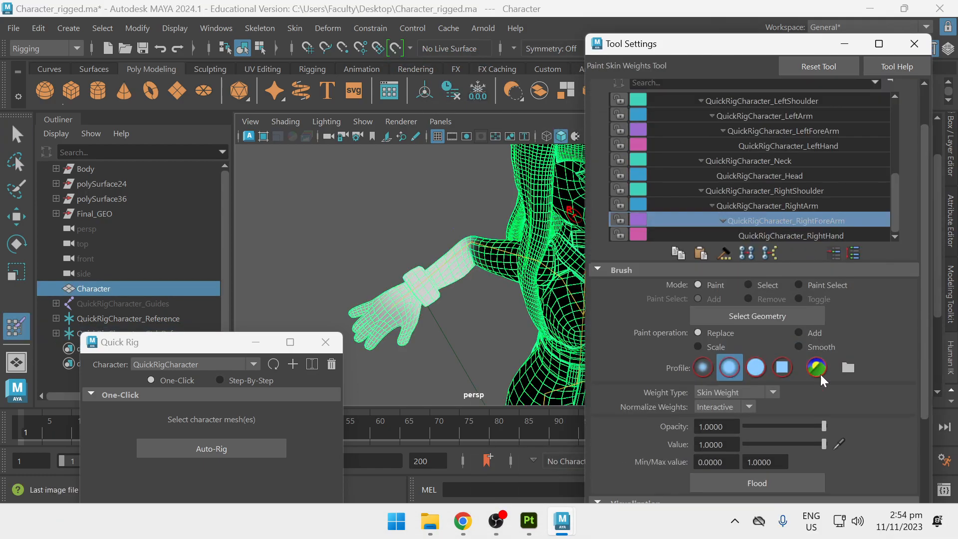
pyautogui.scroll(8, 515, 295)
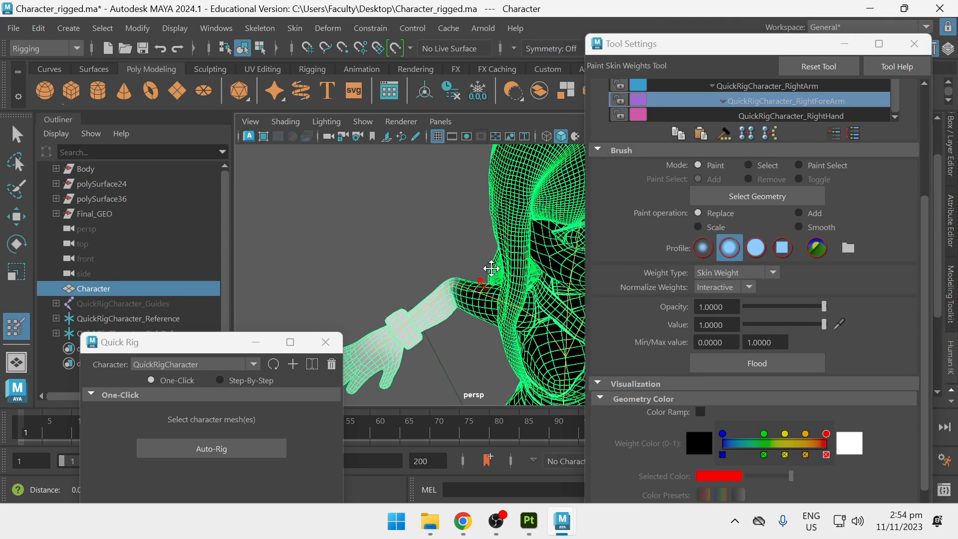
pyautogui.scroll(1, 514, 294)
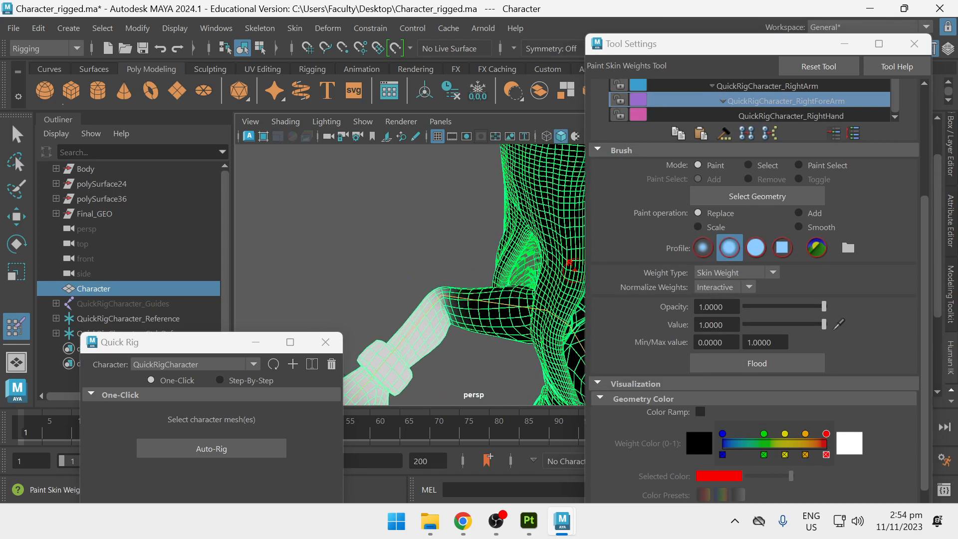
pyautogui.click(774, 324)
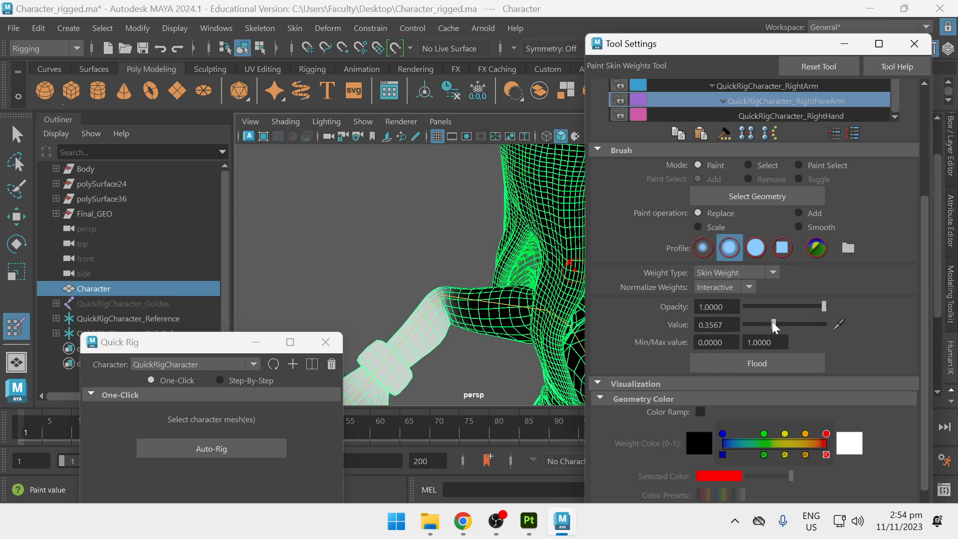
pyautogui.keyDown('alt'); pyautogui.moveTo(548, 272); pyautogui.dragTo(501, 250); pyautogui.keyUp('alt')
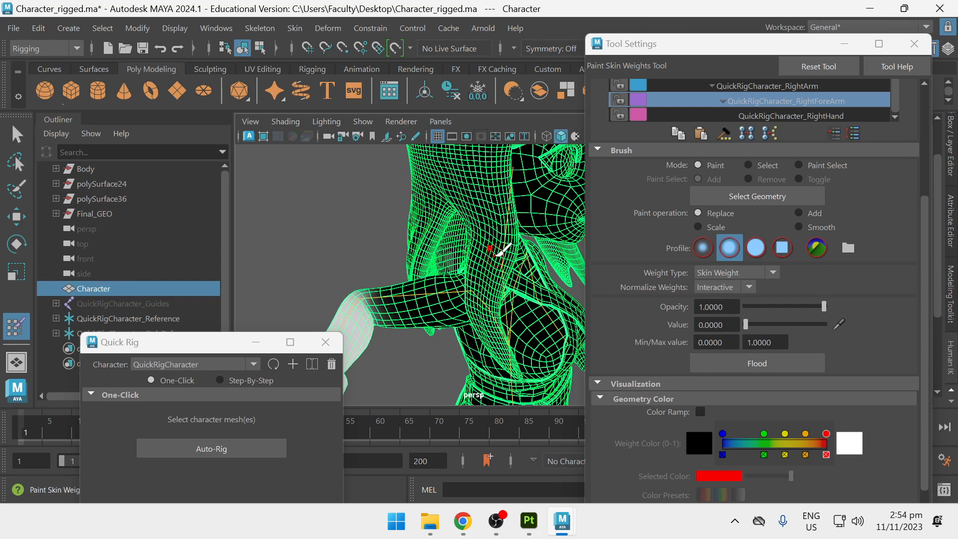
# Step: Resize the brush and paint the RightForeArm influence off the hair around the right arm
pyautogui.hotkey('ctrl', 'z')
pyautogui.hotkey('ctrl', 'y')
pyautogui.moveTo(478, 244)
pyautogui.keyDown('alt'); pyautogui.mouseDown()
pyautogui.moveTo(476, 262)
pyautogui.moveTo(489, 244)
pyautogui.mouseUp(); pyautogui.keyUp('alt')
pyautogui.press('b')
pyautogui.moveTo(414, 230)
pyautogui.keyDown('alt'); pyautogui.mouseDown()
pyautogui.moveTo(462, 257)
pyautogui.moveTo(471, 247)
pyautogui.mouseUp(); pyautogui.keyUp('alt')
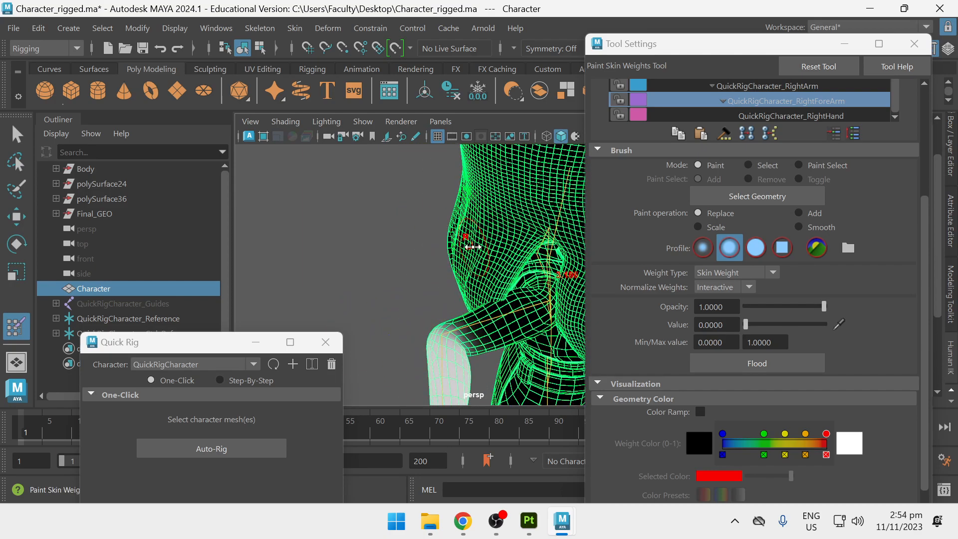
pyautogui.moveTo(490, 241)
pyautogui.keyDown('alt'); pyautogui.mouseDown()
pyautogui.moveTo(456, 256)
pyautogui.moveTo(511, 254)
pyautogui.moveTo(460, 207)
pyautogui.moveTo(434, 220)
pyautogui.moveTo(509, 357)
pyautogui.moveTo(449, 331)
pyautogui.moveTo(355, 310)
pyautogui.moveTo(413, 189)
pyautogui.mouseUp(); pyautogui.keyUp('alt')
# Step: Raise the paint value to 1 and return it to 0
pyautogui.click(747, 325)
pyautogui.moveTo(420, 299)
pyautogui.keyDown('alt'); pyautogui.mouseDown()
pyautogui.moveTo(359, 261)
pyautogui.moveTo(383, 251)
pyautogui.moveTo(420, 260)
pyautogui.mouseUp(); pyautogui.keyUp('alt')
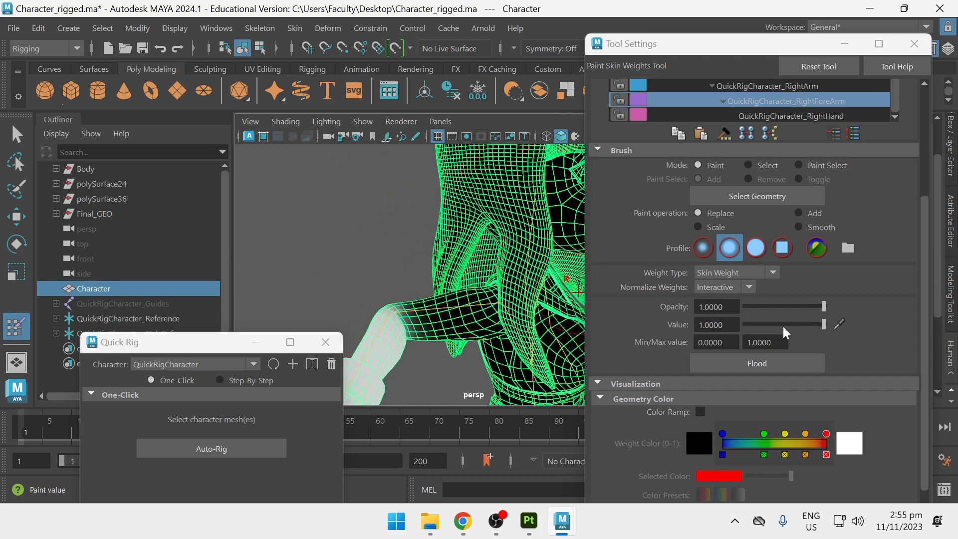
pyautogui.moveTo(784, 325); pyautogui.dragTo(643, 328)
pyautogui.keyDown('alt'); pyautogui.moveTo(475, 259); pyautogui.dragTo(534, 267); pyautogui.keyUp('alt')
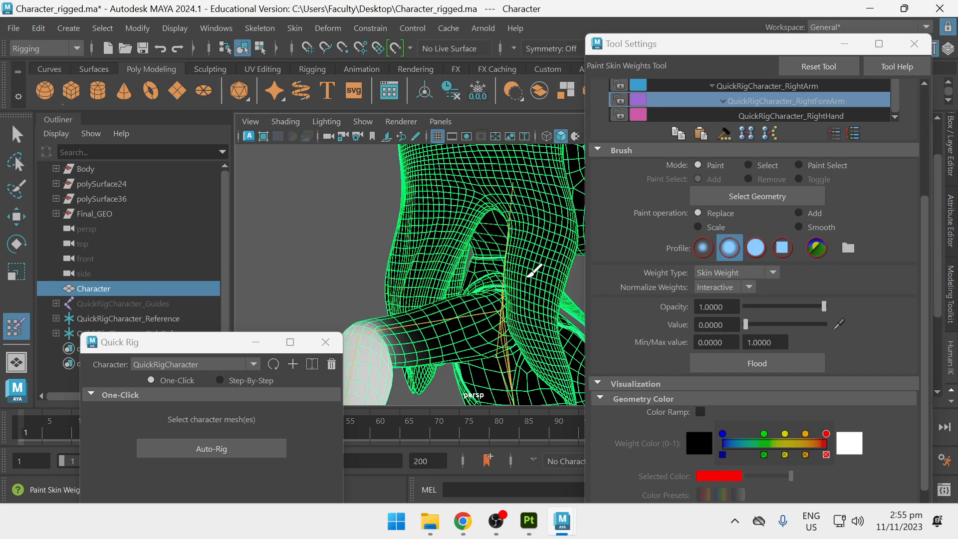
# Step: Select the RightArm influence for painting after comparing it with RightForeArm on the arm and hair
pyautogui.scroll(-3, 524, 254)
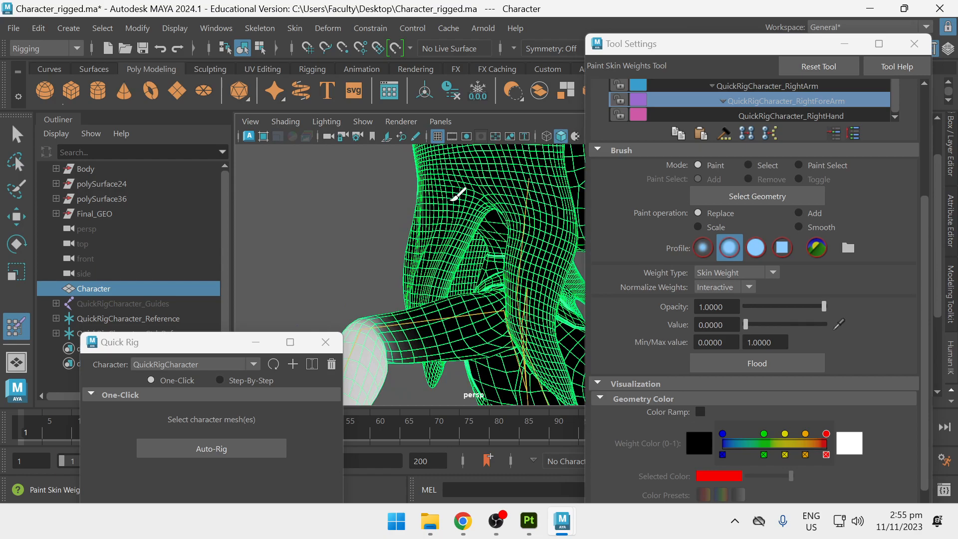
pyautogui.scroll(-5, 475, 210)
pyautogui.scroll(2, 682, 173)
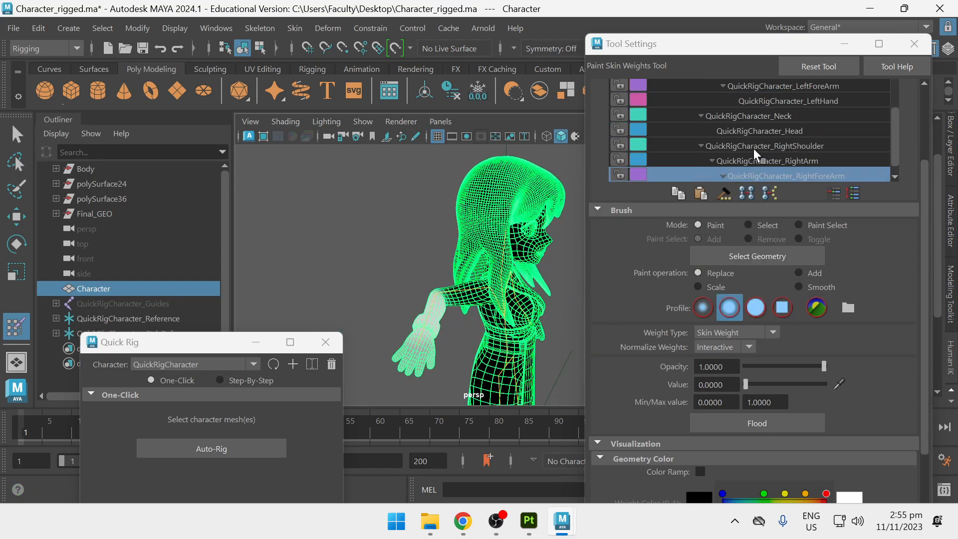
pyautogui.click(783, 161)
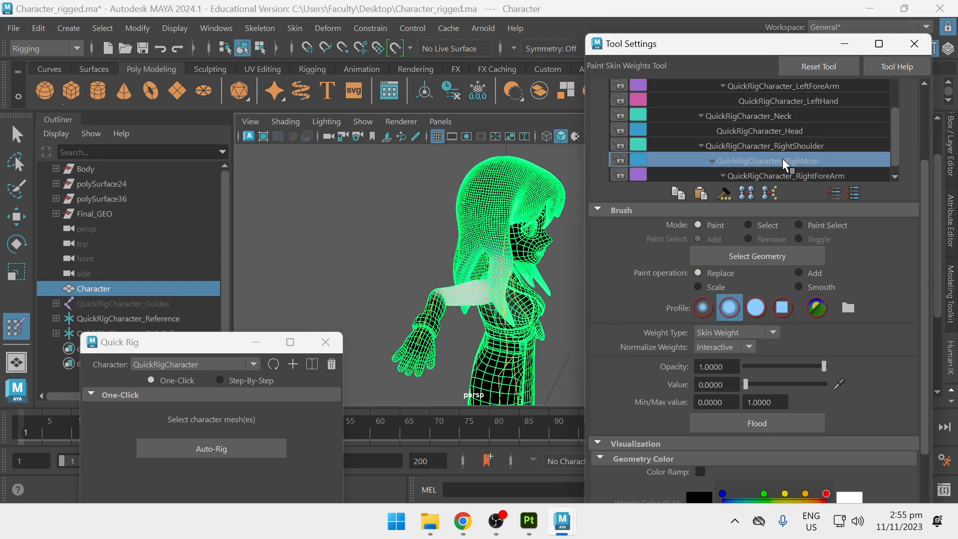
pyautogui.scroll(10, 499, 260)
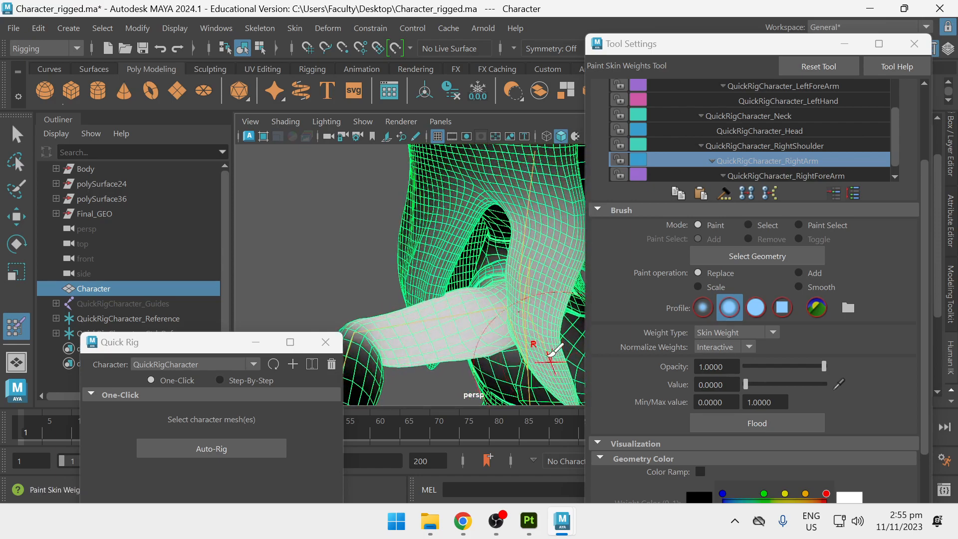
pyautogui.keyDown('alt'); pyautogui.moveTo(495, 266); pyautogui.dragTo(564, 249); pyautogui.keyUp('alt')
pyautogui.moveTo(502, 218)
pyautogui.keyDown('alt'); pyautogui.mouseDown()
pyautogui.moveTo(533, 223)
pyautogui.moveTo(500, 222)
pyautogui.moveTo(494, 235)
pyautogui.mouseUp(); pyautogui.keyUp('alt')
pyautogui.click(756, 174)
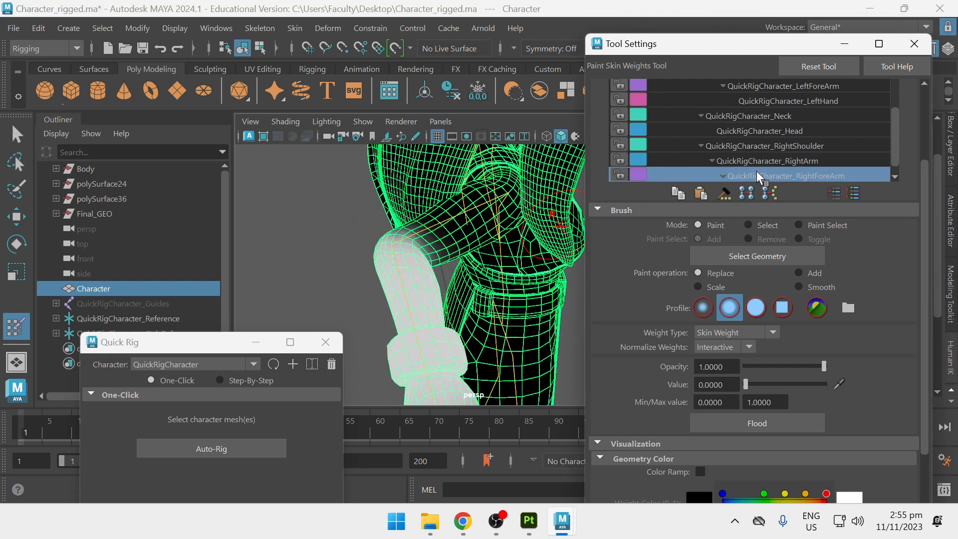
pyautogui.click(757, 165)
# Step: Paint the RightArm influence to 0 on the outer side of the hair strand beside the right shoulder
pyautogui.keyDown('alt'); pyautogui.moveTo(461, 203); pyautogui.dragTo(421, 231); pyautogui.keyUp('alt')
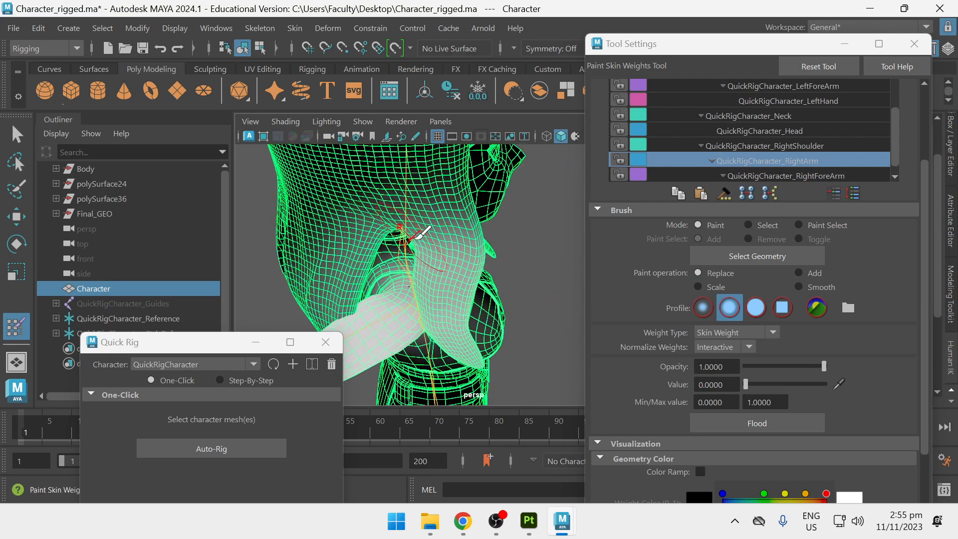
pyautogui.moveTo(456, 265)
pyautogui.mouseDown()
pyautogui.moveTo(466, 333)
pyautogui.moveTo(480, 351)
pyautogui.moveTo(489, 265)
pyautogui.moveTo(462, 208)
pyautogui.moveTo(486, 189)
pyautogui.mouseUp()
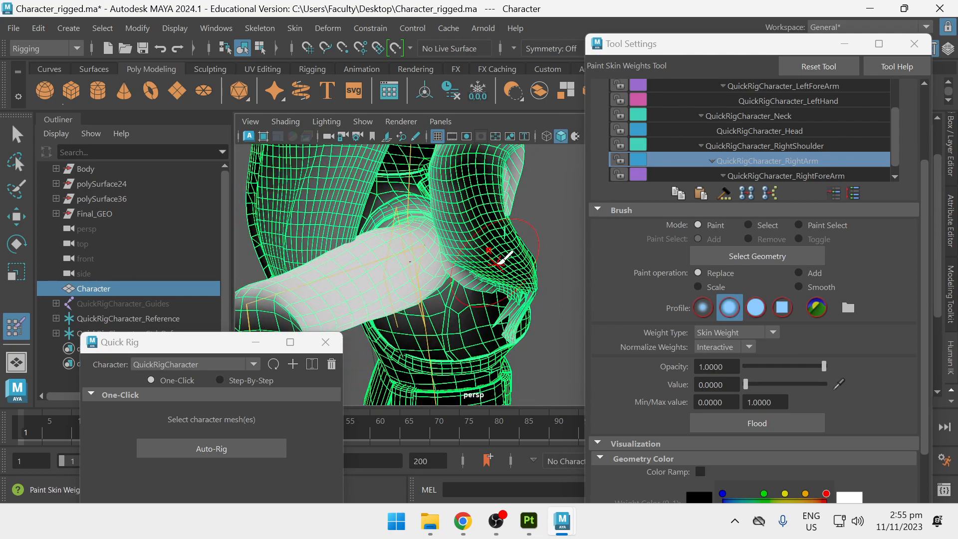
pyautogui.keyDown('alt'); pyautogui.moveTo(510, 263); pyautogui.dragTo(507, 198); pyautogui.keyUp('alt')
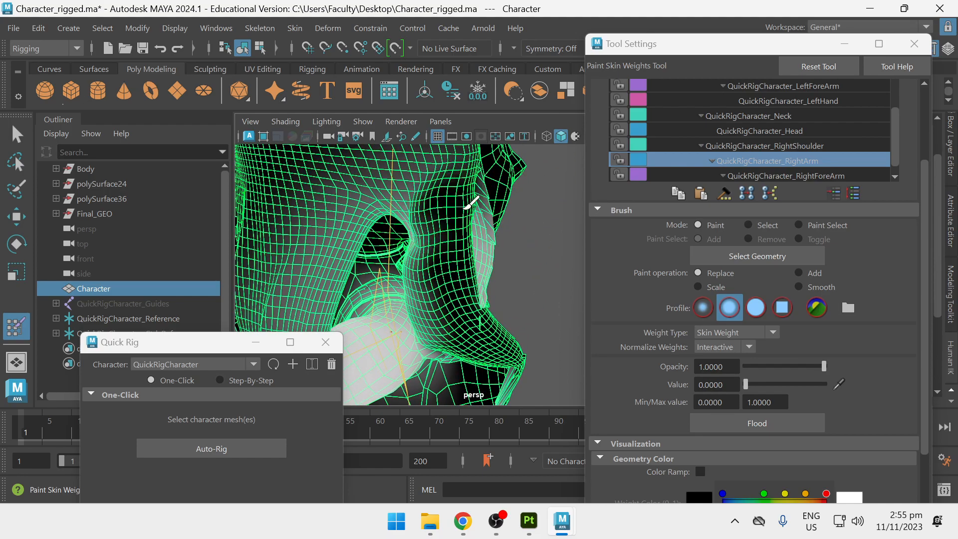
pyautogui.keyDown('alt'); pyautogui.moveTo(437, 171); pyautogui.dragTo(447, 233); pyautogui.keyUp('alt')
pyautogui.moveTo(517, 286)
pyautogui.keyDown('alt'); pyautogui.mouseDown()
pyautogui.moveTo(499, 235)
pyautogui.moveTo(415, 222)
pyautogui.moveTo(400, 229)
pyautogui.moveTo(378, 215)
pyautogui.moveTo(421, 240)
pyautogui.moveTo(428, 199)
pyautogui.mouseUp(); pyautogui.keyUp('alt')
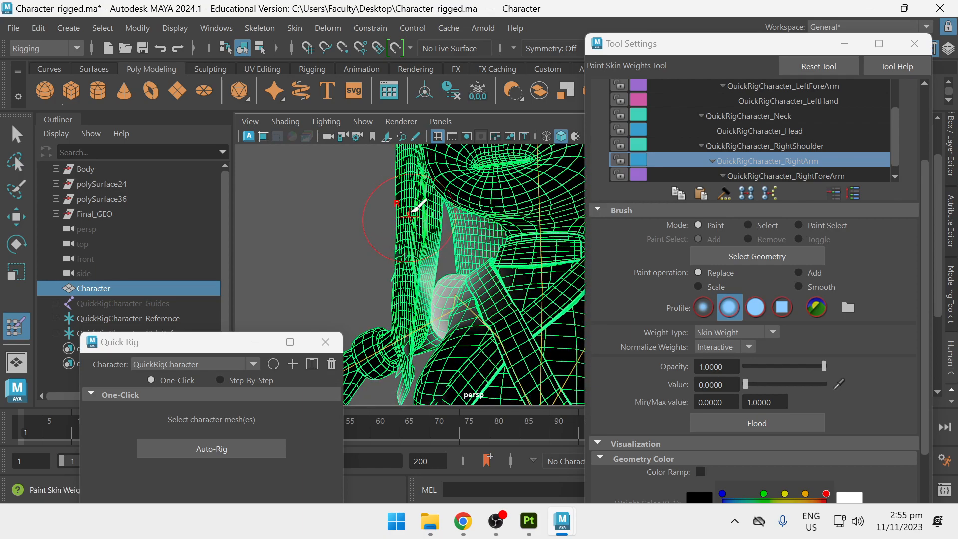
# Step: Paint the RightArm influence to 0 on the side and back hair around the right upper arm
pyautogui.moveTo(393, 185)
pyautogui.keyDown('alt'); pyautogui.mouseDown()
pyautogui.moveTo(384, 195)
pyautogui.moveTo(370, 172)
pyautogui.moveTo(421, 192)
pyautogui.moveTo(402, 195)
pyautogui.moveTo(385, 299)
pyautogui.moveTo(396, 250)
pyautogui.moveTo(439, 212)
pyautogui.moveTo(469, 206)
pyautogui.mouseUp(); pyautogui.keyUp('alt')
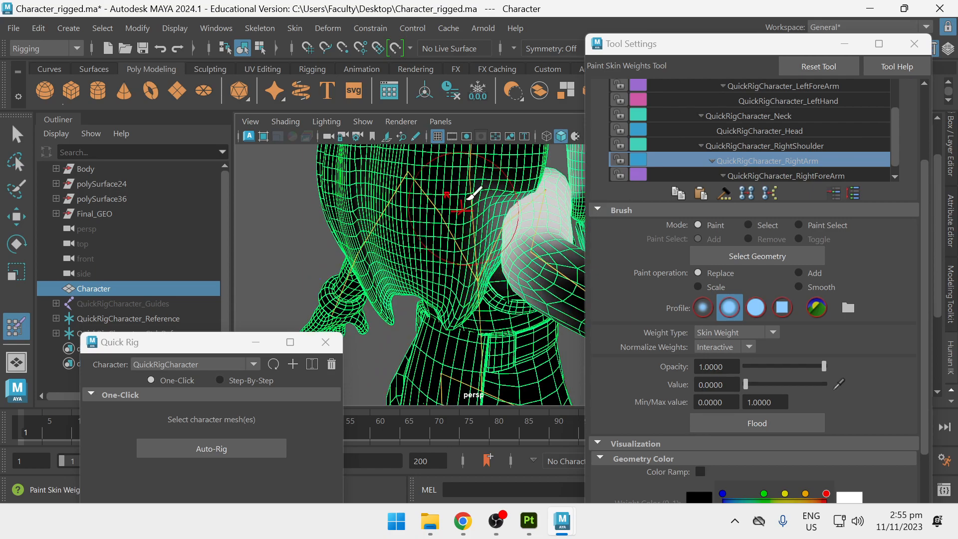
pyautogui.moveTo(442, 359)
pyautogui.keyDown('alt'); pyautogui.mouseDown()
pyautogui.moveTo(424, 241)
pyautogui.moveTo(384, 195)
pyautogui.mouseUp(); pyautogui.keyUp('alt')
pyautogui.keyDown('alt'); pyautogui.moveTo(495, 191); pyautogui.dragTo(478, 208); pyautogui.keyUp('alt')
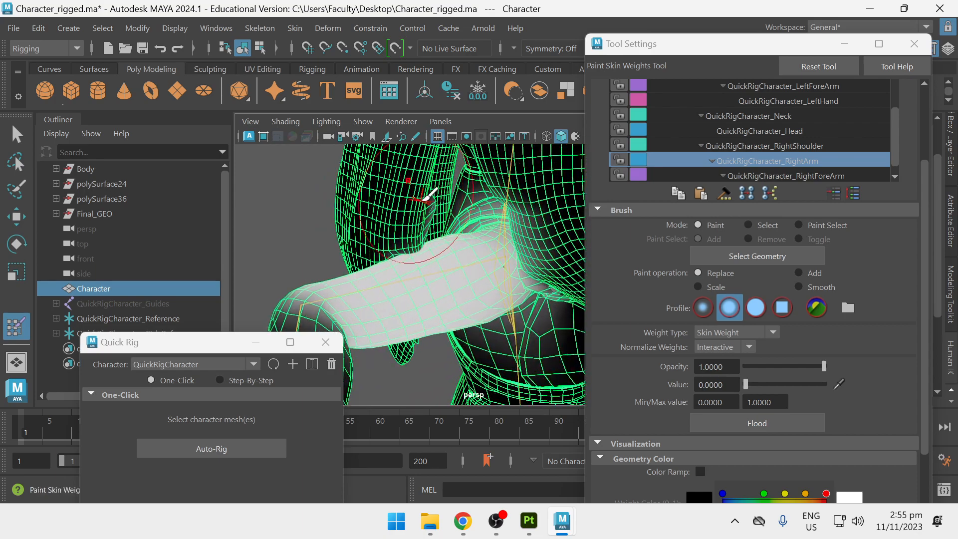
pyautogui.keyDown('alt'); pyautogui.moveTo(429, 190); pyautogui.dragTo(375, 207); pyautogui.keyUp('alt')
pyautogui.moveTo(374, 208)
pyautogui.keyDown('alt'); pyautogui.mouseDown(button='middle')
pyautogui.moveTo(394, 218)
pyautogui.moveTo(407, 213)
pyautogui.mouseUp(button='middle'); pyautogui.keyUp('alt')
pyautogui.keyDown('alt'); pyautogui.moveTo(387, 216); pyautogui.dragTo(402, 203); pyautogui.keyUp('alt')
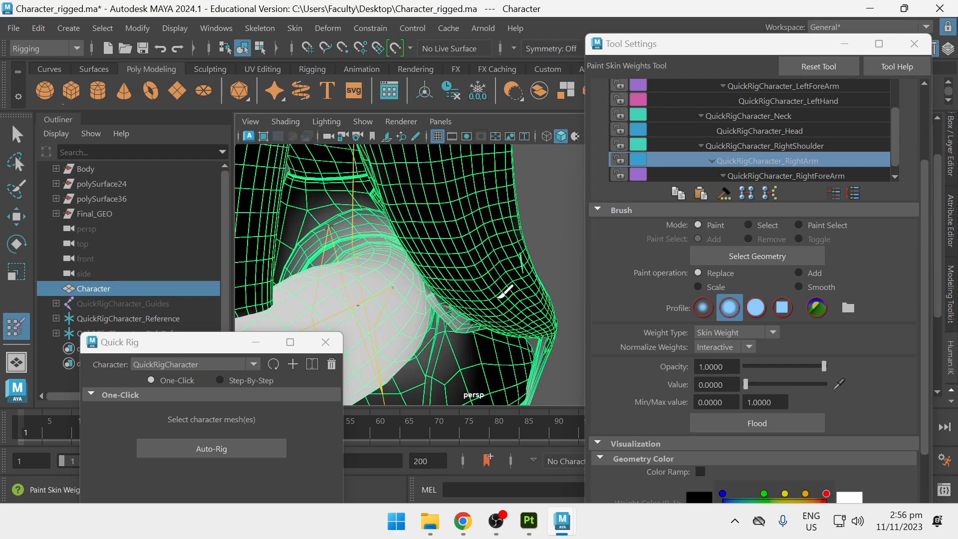
# Step: Examine the hair around the right shoulder and armpit, including the strand's tip, for remaining RightArm influence
pyautogui.keyDown('alt'); pyautogui.moveTo(539, 367); pyautogui.dragTo(522, 299, button='middle'); pyautogui.keyUp('alt')
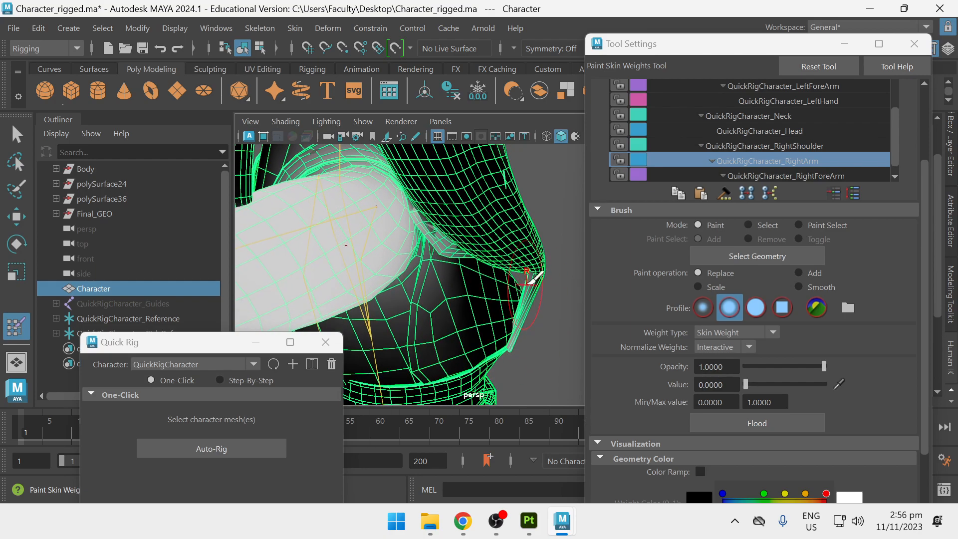
pyautogui.moveTo(537, 295)
pyautogui.keyDown('alt'); pyautogui.mouseDown()
pyautogui.moveTo(472, 276)
pyautogui.moveTo(428, 300)
pyautogui.mouseUp(); pyautogui.keyUp('alt')
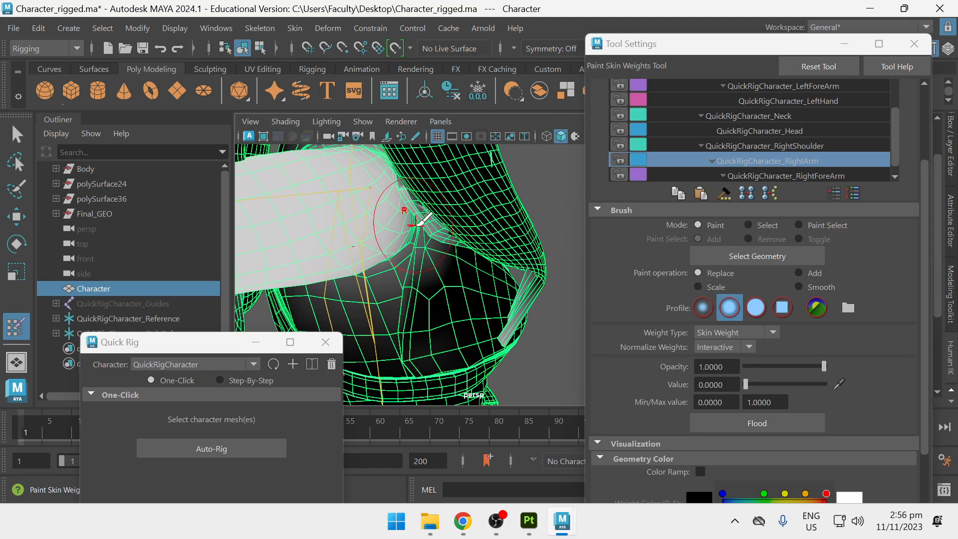
pyautogui.keyDown('alt'); pyautogui.moveTo(432, 220); pyautogui.dragTo(402, 242); pyautogui.keyUp('alt')
pyautogui.keyDown('alt'); pyautogui.moveTo(414, 234); pyautogui.dragTo(458, 205, button='right'); pyautogui.keyUp('alt')
pyautogui.keyDown('alt'); pyautogui.moveTo(458, 205); pyautogui.dragTo(491, 225); pyautogui.keyUp('alt')
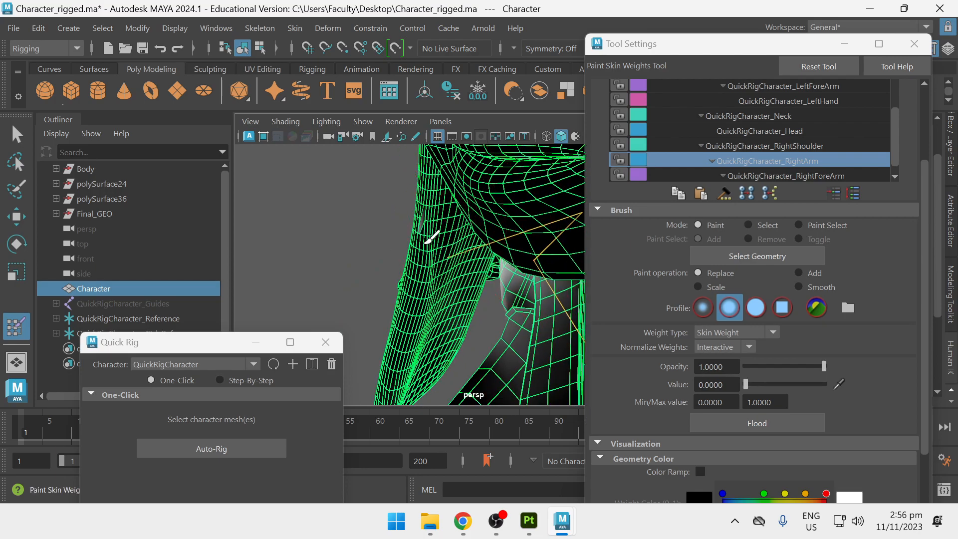
pyautogui.keyDown('alt'); pyautogui.moveTo(424, 221); pyautogui.dragTo(416, 210); pyautogui.keyUp('alt')
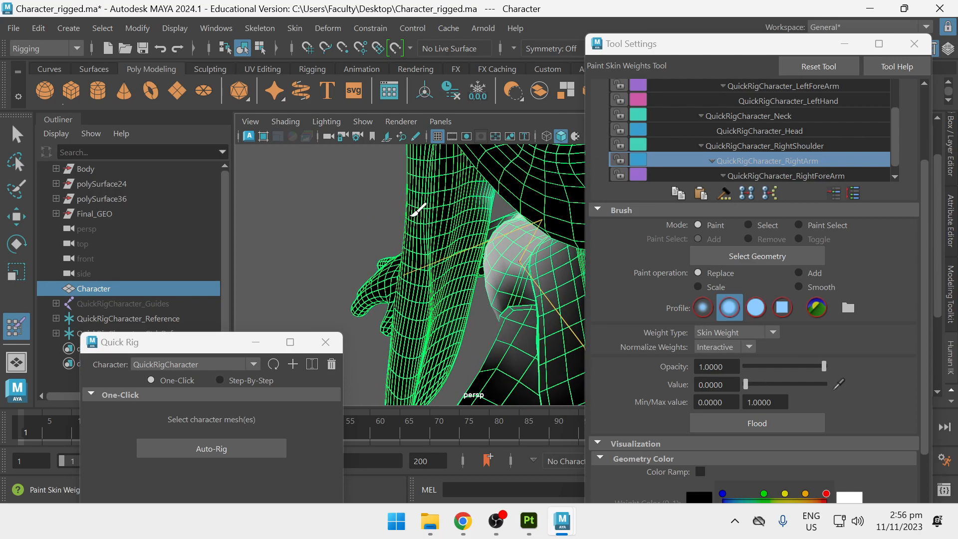
pyautogui.keyDown('alt'); pyautogui.moveTo(431, 272); pyautogui.dragTo(429, 280); pyautogui.keyUp('alt')
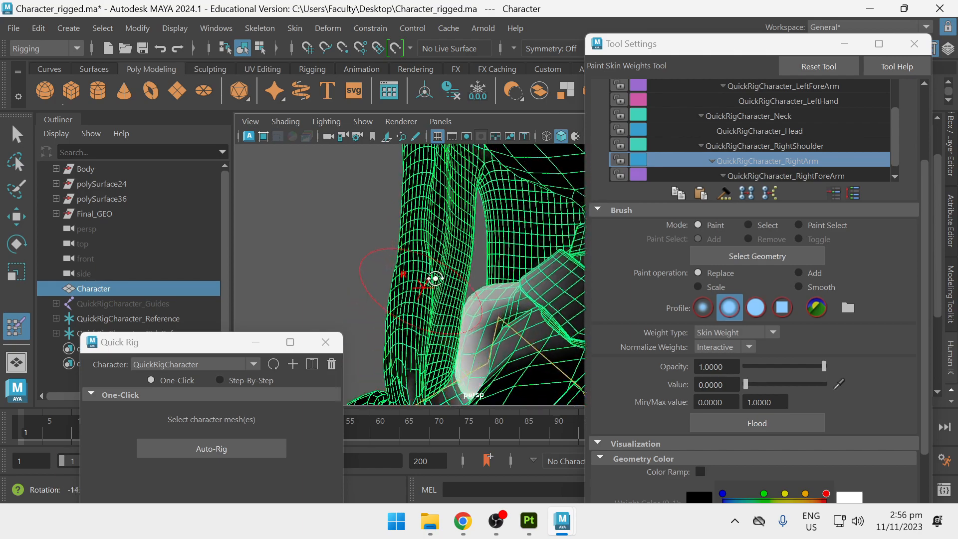
pyautogui.moveTo(428, 321)
pyautogui.keyDown('alt'); pyautogui.mouseDown()
pyautogui.moveTo(427, 248)
pyautogui.moveTo(404, 258)
pyautogui.moveTo(404, 271)
pyautogui.moveTo(566, 272)
pyautogui.moveTo(564, 232)
pyautogui.moveTo(574, 262)
pyautogui.moveTo(525, 250)
pyautogui.moveTo(465, 310)
pyautogui.moveTo(452, 297)
pyautogui.mouseUp(); pyautogui.keyUp('alt')
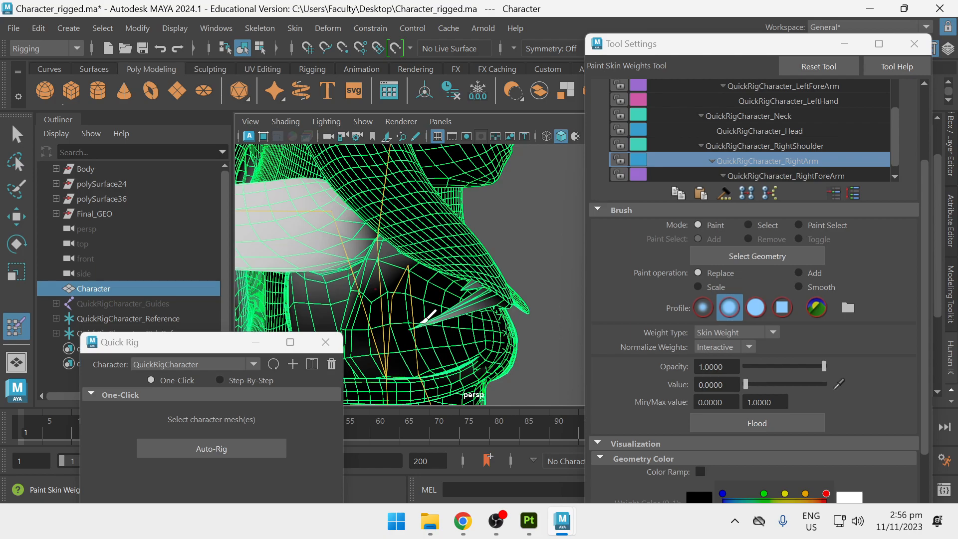
pyautogui.moveTo(484, 281)
pyautogui.keyDown('alt'); pyautogui.mouseDown()
pyautogui.moveTo(475, 280)
pyautogui.moveTo(512, 261)
pyautogui.mouseUp(); pyautogui.keyUp('alt')
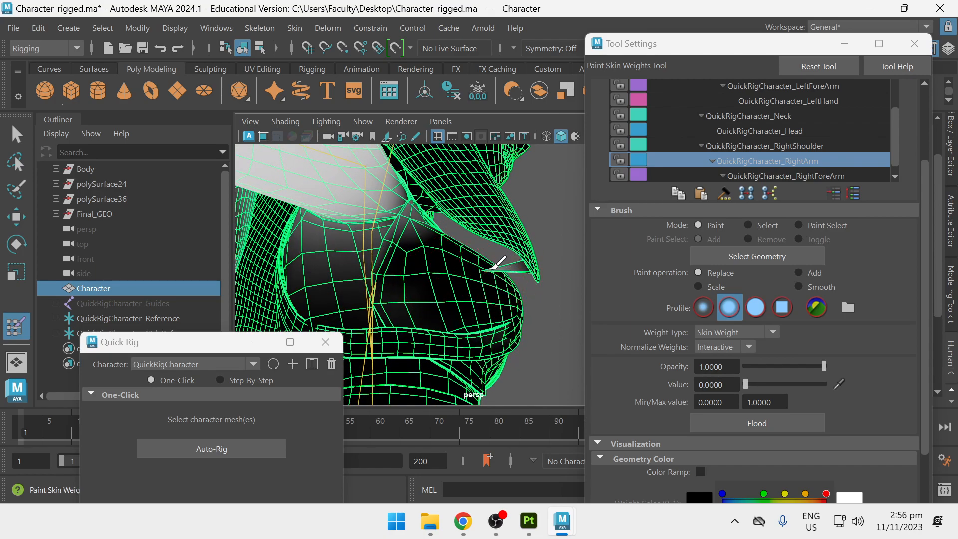
pyautogui.keyDown('alt'); pyautogui.moveTo(487, 238); pyautogui.dragTo(338, 273); pyautogui.keyUp('alt')
pyautogui.keyDown('alt'); pyautogui.moveTo(339, 273); pyautogui.dragTo(400, 294, button='right'); pyautogui.keyUp('alt')
pyautogui.keyDown('alt'); pyautogui.moveTo(376, 253); pyautogui.dragTo(396, 250, button='middle'); pyautogui.keyUp('alt')
pyautogui.moveTo(370, 218)
pyautogui.keyDown('alt'); pyautogui.mouseDown()
pyautogui.moveTo(425, 190)
pyautogui.moveTo(500, 177)
pyautogui.moveTo(506, 221)
pyautogui.mouseUp(); pyautogui.keyUp('alt')
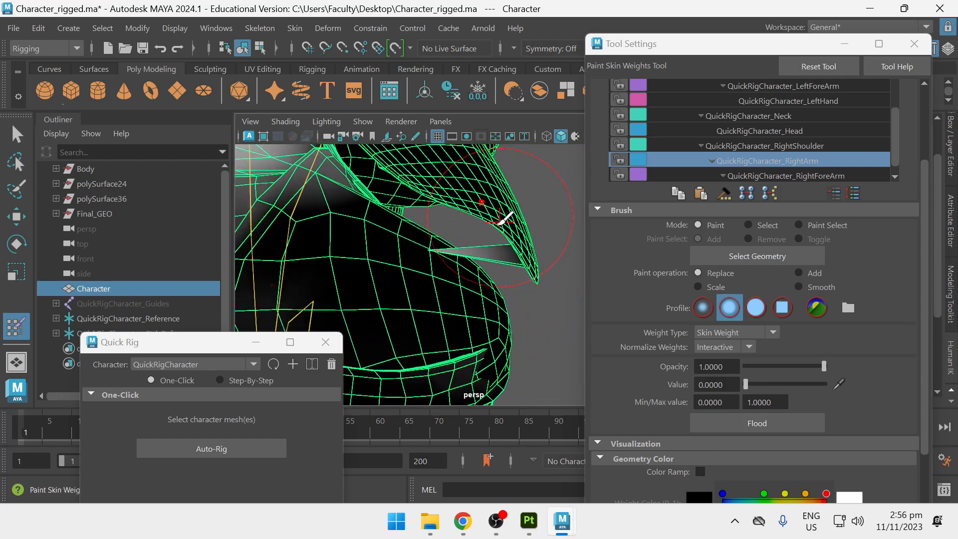
# Step: Select the stray vertex stretching from the tip of the right hair strand toward the chest
pyautogui.keyDown('alt'); pyautogui.moveTo(452, 243); pyautogui.dragTo(516, 258); pyautogui.keyUp('alt')
pyautogui.scroll(5, 508, 248)
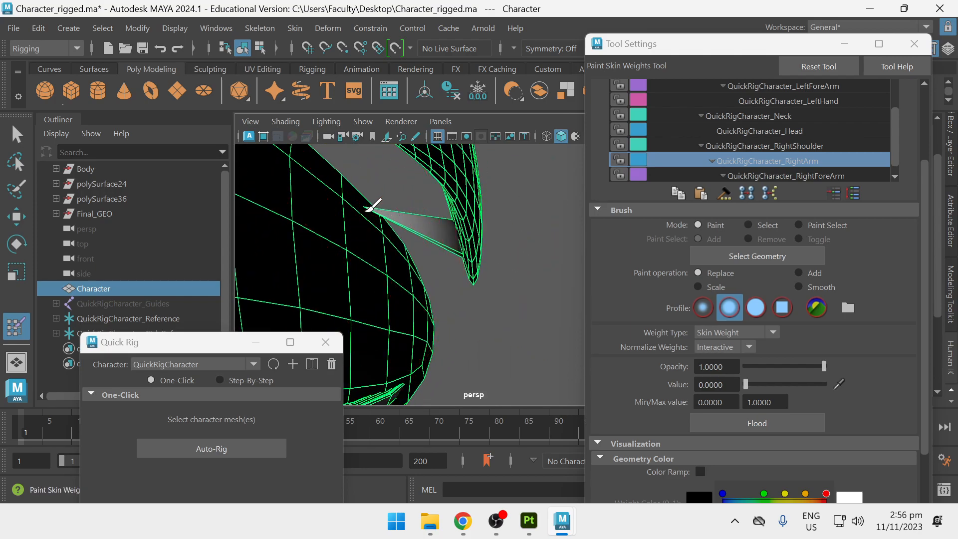
pyautogui.keyDown('alt'); pyautogui.moveTo(412, 212); pyautogui.dragTo(448, 229); pyautogui.keyUp('alt')
pyautogui.press('q')
pyautogui.moveTo(446, 84)
pyautogui.mouseDown(button='right')
pyautogui.moveTo(369, 100)
pyautogui.moveTo(340, 75)
pyautogui.moveTo(369, 83)
pyautogui.mouseUp(button='right')
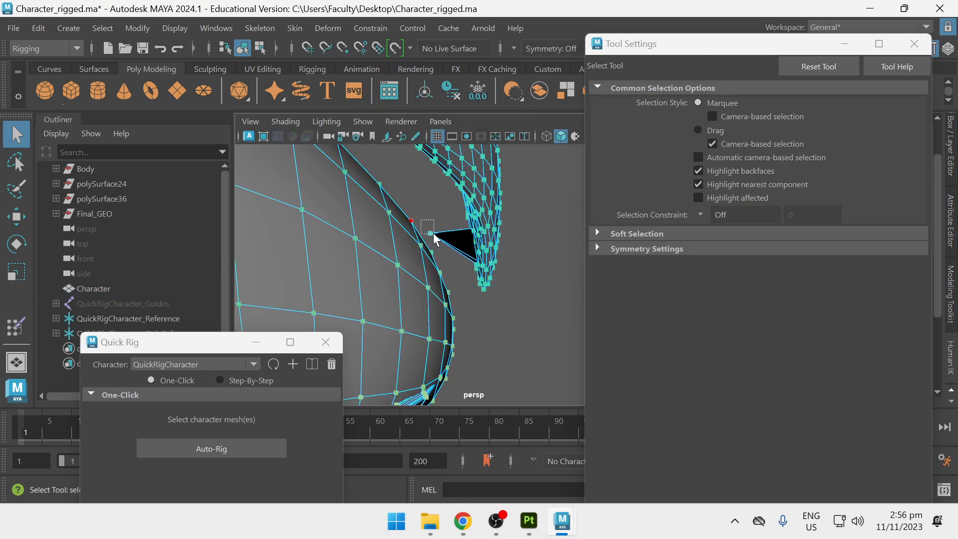
pyautogui.moveTo(433, 233); pyautogui.dragTo(430, 233)
pyautogui.scroll(3, 430, 233)
pyautogui.moveTo(422, 257); pyautogui.dragTo(351, 73, button='right')
pyautogui.moveTo(392, 274)
pyautogui.keyDown('alt'); pyautogui.mouseDown(button='middle')
pyautogui.moveTo(402, 265)
pyautogui.moveTo(380, 272)
pyautogui.moveTo(413, 270)
pyautogui.mouseUp(button='middle'); pyautogui.keyUp('alt')
pyautogui.press('q')
pyautogui.moveTo(435, 274); pyautogui.dragTo(330, 102, button='right')
pyautogui.click(432, 278)
pyautogui.keyDown('alt'); pyautogui.moveTo(433, 278); pyautogui.dragTo(460, 271, button='middle'); pyautogui.keyUp('alt')
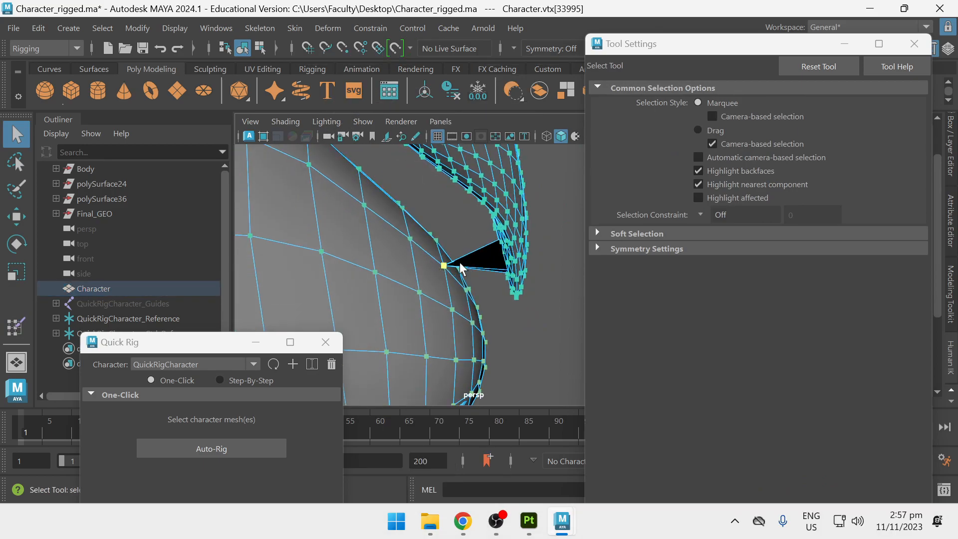
# Step: Flood the stray hair-tip vertex with a RightArm skin weight of 0, using the Replace paint operation
pyautogui.moveTo(498, 259); pyautogui.dragTo(461, 137, button='right')
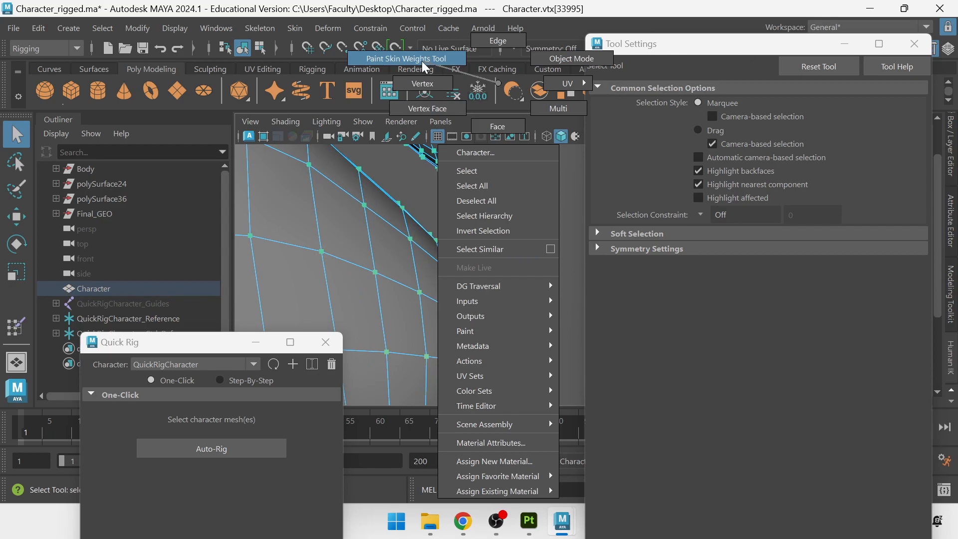
pyautogui.moveTo(421, 61); pyautogui.dragTo(422, 60, button='right')
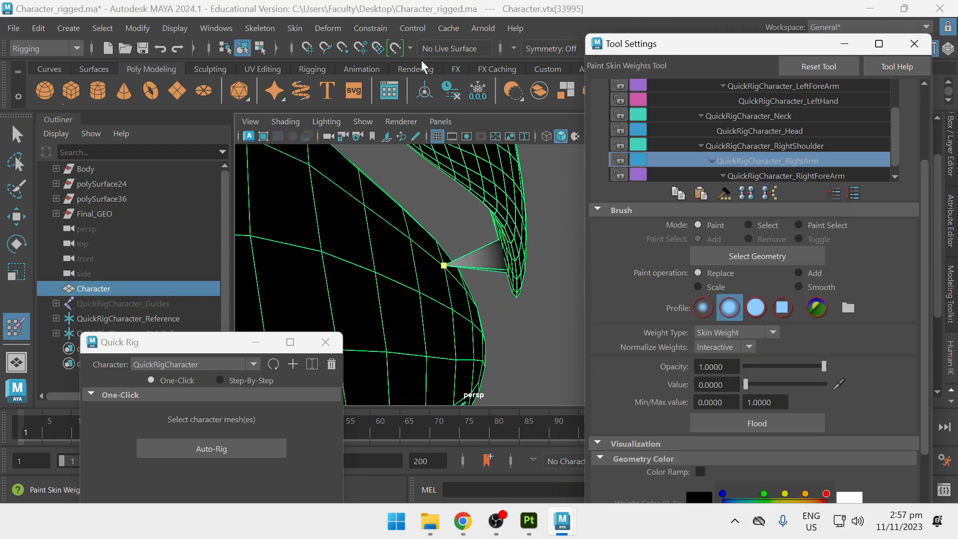
pyautogui.click(807, 224)
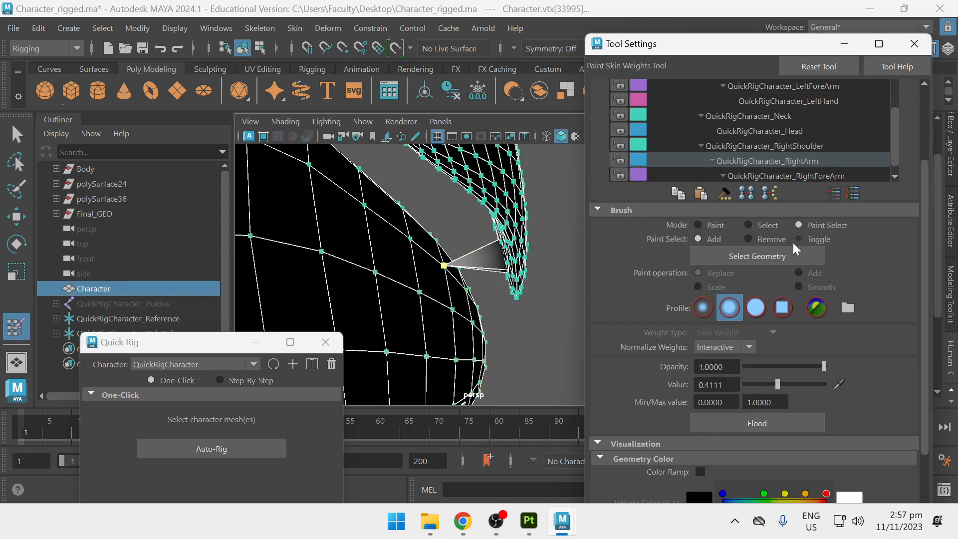
pyautogui.click(784, 255)
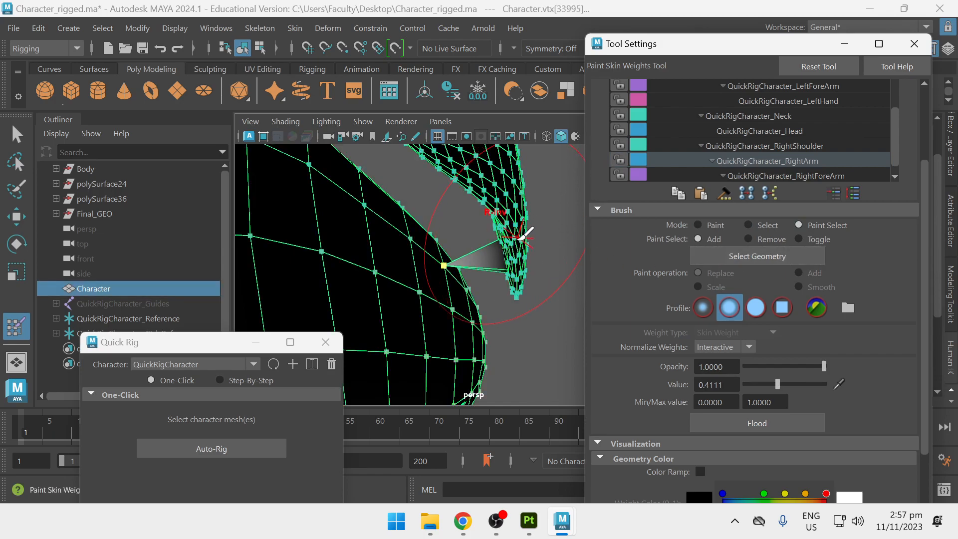
pyautogui.click(699, 225)
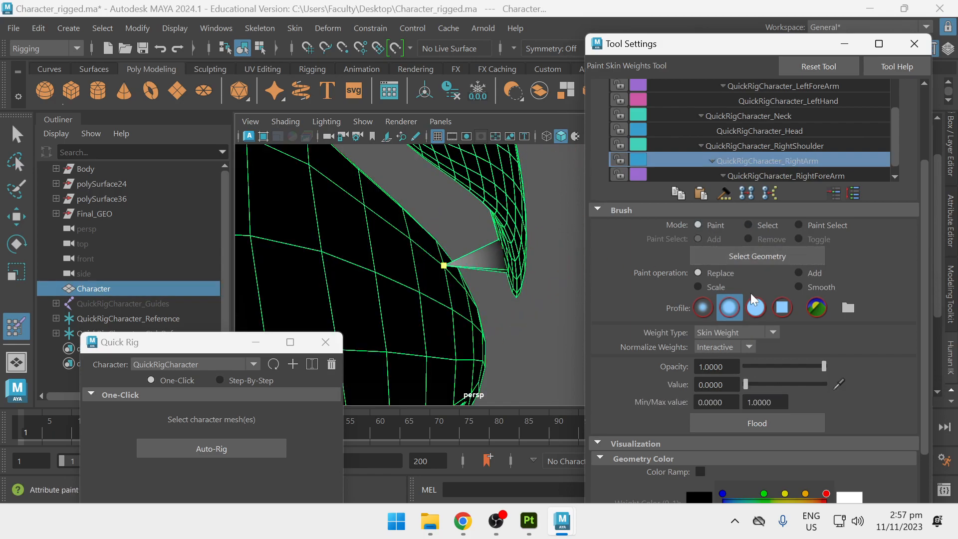
pyautogui.click(788, 424)
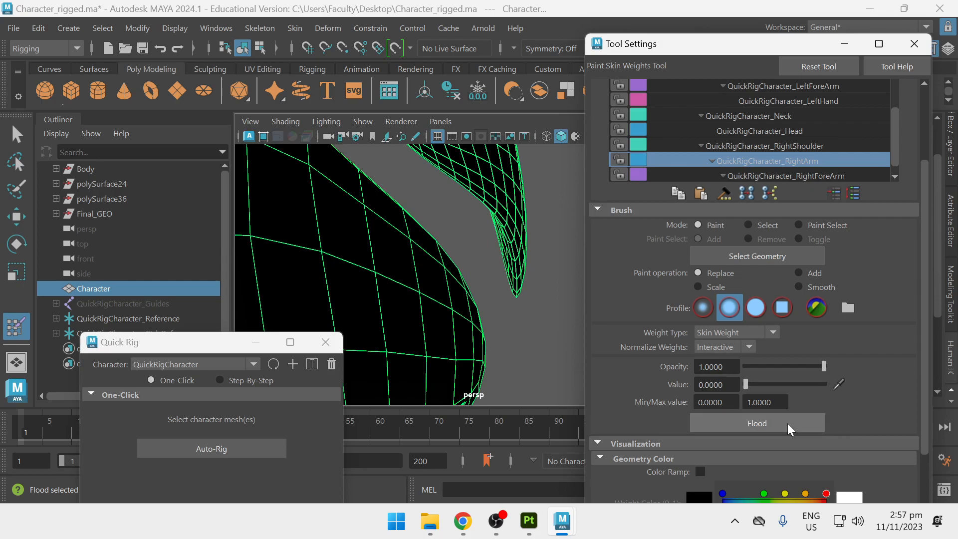
pyautogui.keyDown('alt'); pyautogui.moveTo(378, 263); pyautogui.dragTo(390, 294); pyautogui.keyUp('alt')
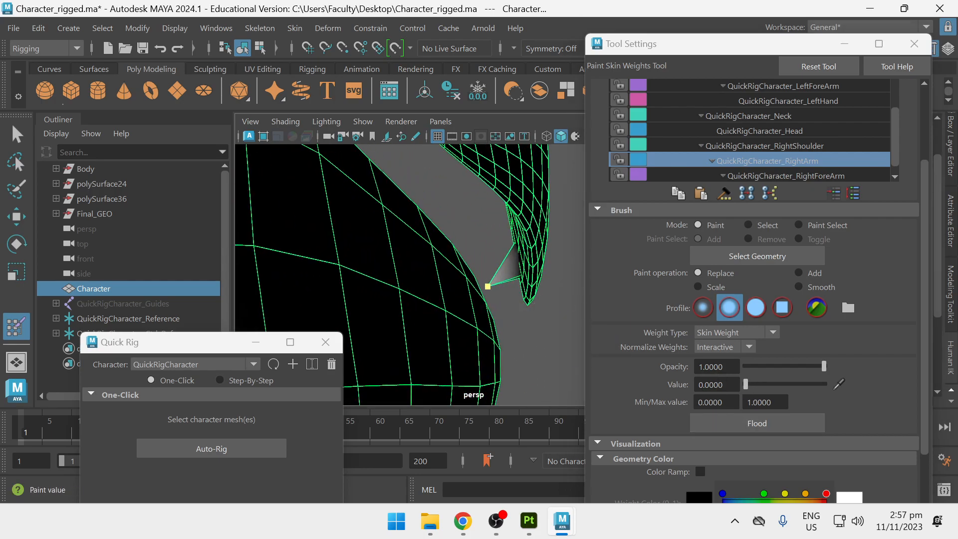
pyautogui.click(740, 422)
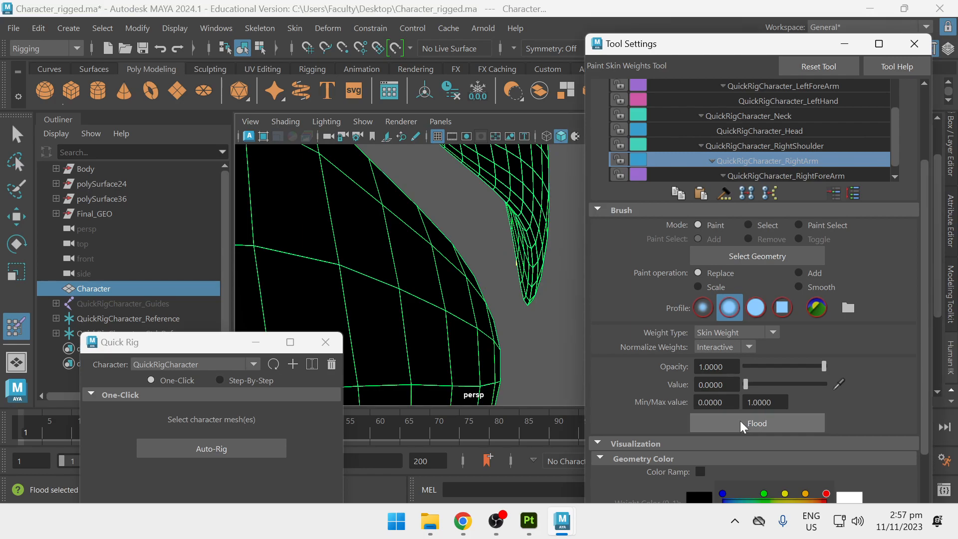
# Step: Clear the component selection and paint the RightArm influence to 0 on the torso below the right armpit
pyautogui.scroll(-8, 524, 315)
pyautogui.moveTo(514, 295)
pyautogui.keyDown('alt'); pyautogui.mouseDown()
pyautogui.moveTo(443, 308)
pyautogui.moveTo(413, 338)
pyautogui.moveTo(417, 360)
pyautogui.mouseUp(); pyautogui.keyUp('alt')
pyautogui.scroll(6, 449, 330)
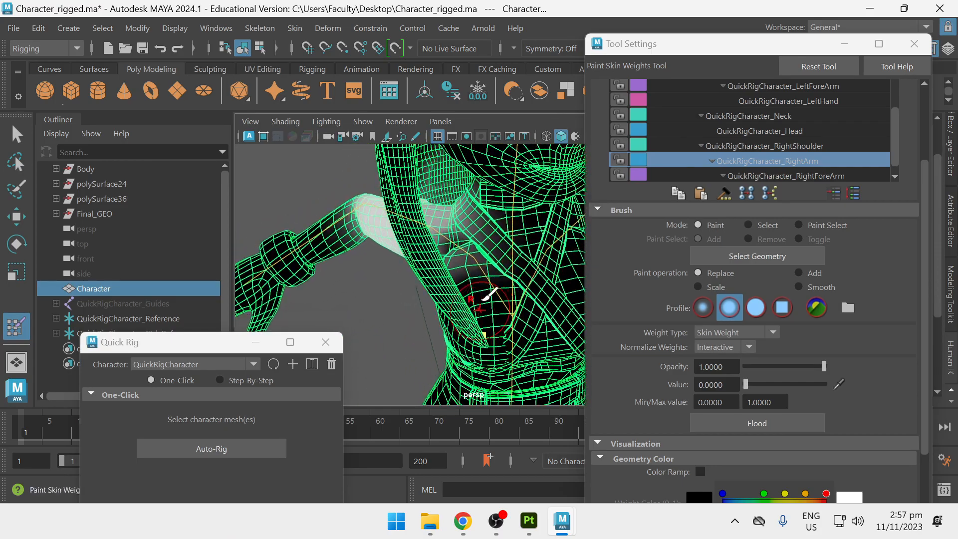
pyautogui.moveTo(489, 253)
pyautogui.keyDown('alt'); pyautogui.mouseDown()
pyautogui.moveTo(479, 265)
pyautogui.moveTo(577, 267)
pyautogui.moveTo(519, 294)
pyautogui.moveTo(492, 277)
pyautogui.mouseUp(); pyautogui.keyUp('alt')
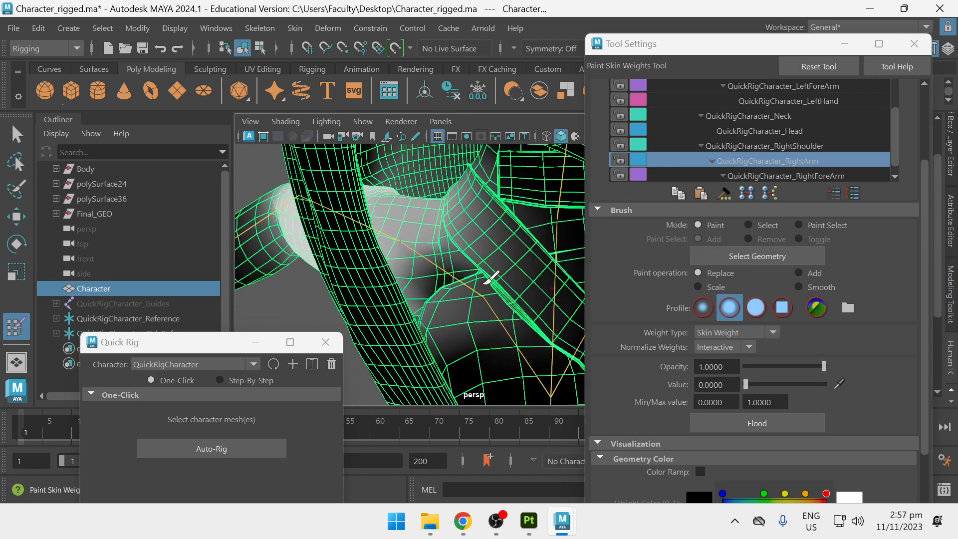
pyautogui.click(796, 223)
pyautogui.click(717, 224)
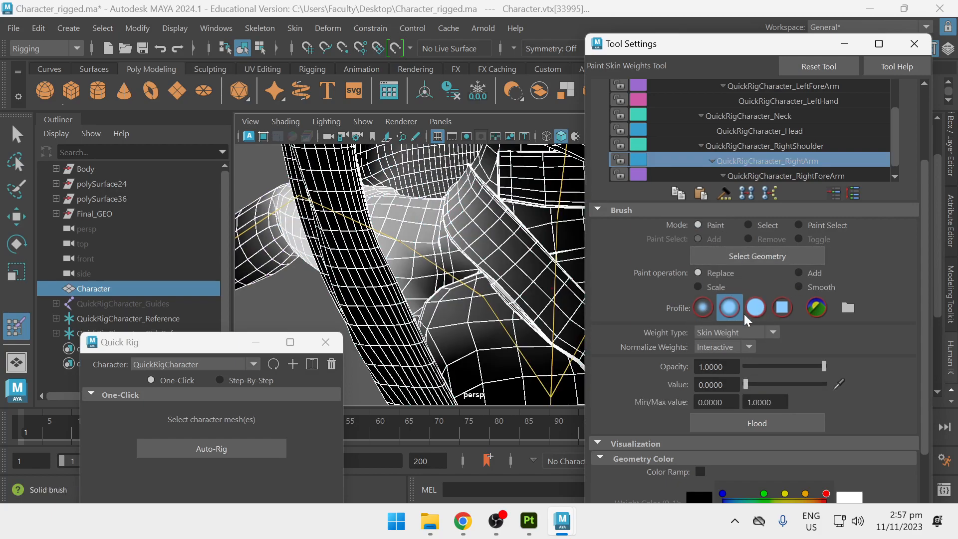
pyautogui.scroll(-5, 449, 262)
pyautogui.press('q')
pyautogui.click(468, 263)
pyautogui.press('y')
pyautogui.moveTo(467, 255); pyautogui.dragTo(479, 280)
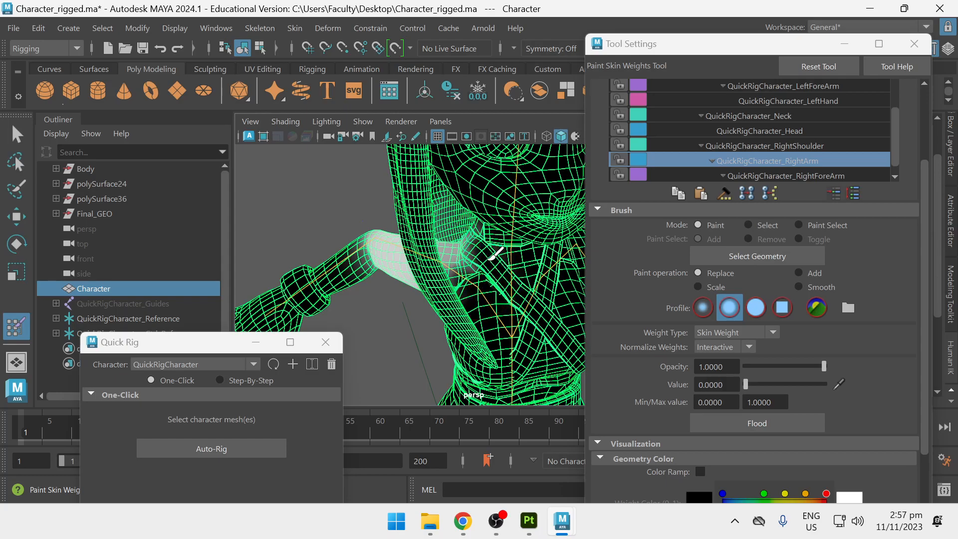
# Step: Move the right wrist effector to test how the hair and body follow the arm
pyautogui.keyDown('alt'); pyautogui.moveTo(549, 309); pyautogui.dragTo(564, 269); pyautogui.keyUp('alt')
pyautogui.moveTo(463, 297)
pyautogui.keyDown('alt'); pyautogui.mouseDown()
pyautogui.moveTo(489, 274)
pyautogui.moveTo(472, 288)
pyautogui.moveTo(497, 296)
pyautogui.moveTo(422, 295)
pyautogui.moveTo(497, 257)
pyautogui.moveTo(476, 249)
pyautogui.moveTo(434, 264)
pyautogui.mouseUp(); pyautogui.keyUp('alt')
pyautogui.press('q')
pyautogui.click(391, 320)
pyautogui.press('w')
pyautogui.keyDown('alt'); pyautogui.moveTo(392, 321); pyautogui.dragTo(423, 349); pyautogui.keyUp('alt')
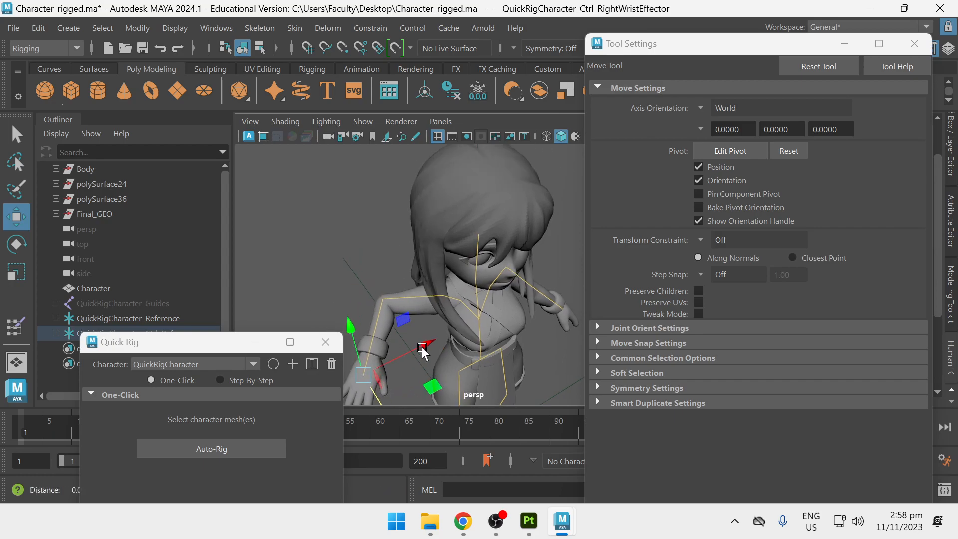
# Step: Reopen Paint Skin Weights on the character mesh and examine the RightArm influence around the hair and face
pyautogui.press('q')
pyautogui.click(415, 304)
pyautogui.moveTo(428, 242); pyautogui.dragTo(358, 139, button='right')
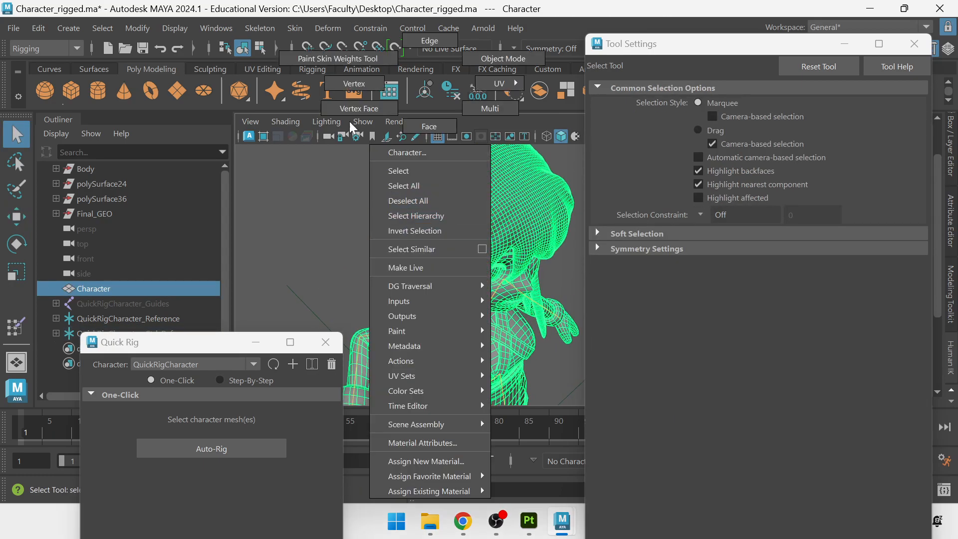
pyautogui.click(338, 59)
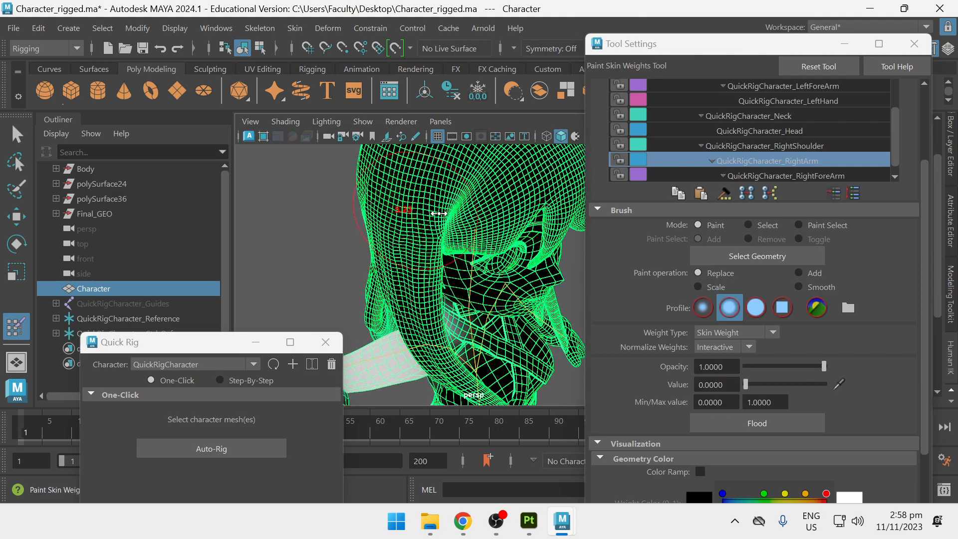
pyautogui.keyDown('alt'); pyautogui.moveTo(481, 203); pyautogui.dragTo(446, 194); pyautogui.keyUp('alt')
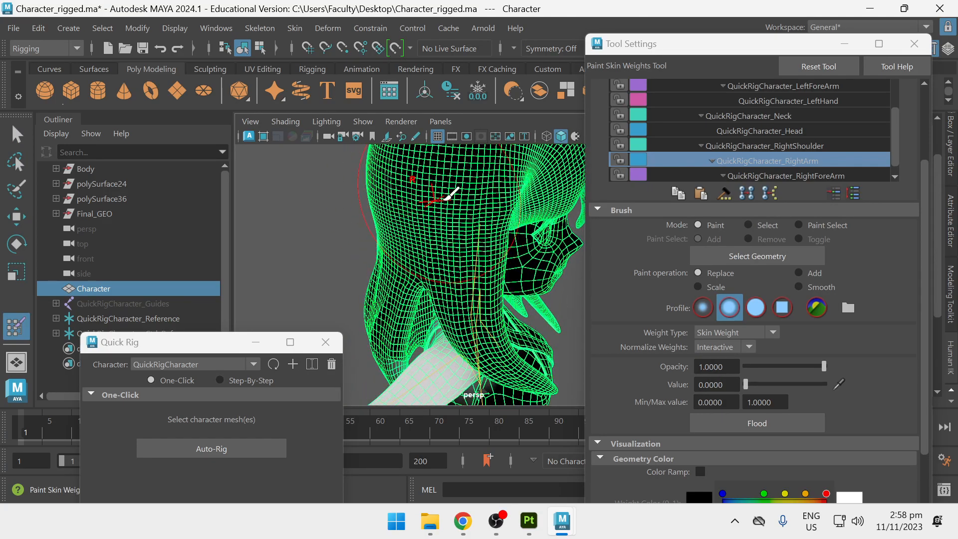
pyautogui.keyDown('alt'); pyautogui.moveTo(405, 286); pyautogui.dragTo(483, 200); pyautogui.keyUp('alt')
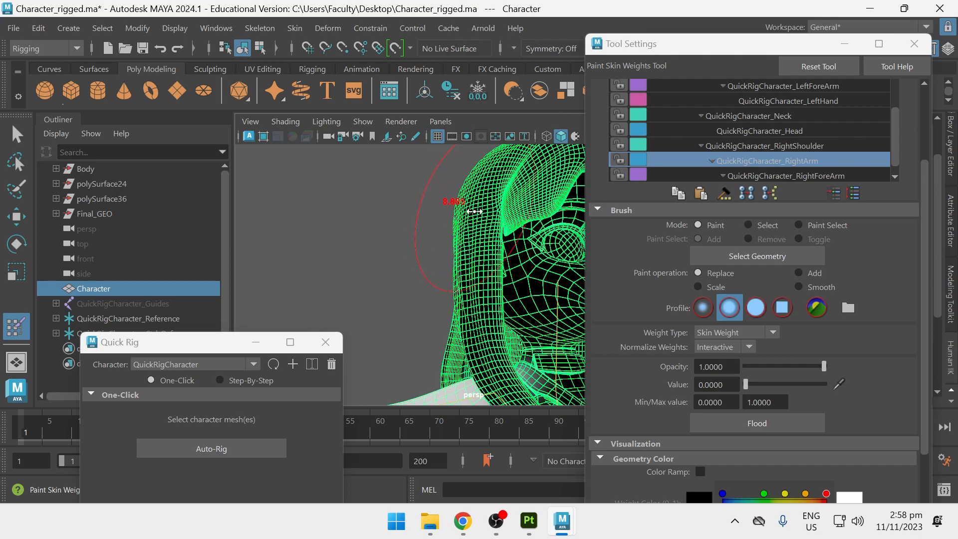
pyautogui.keyDown('alt'); pyautogui.moveTo(479, 195); pyautogui.dragTo(447, 262); pyautogui.keyUp('alt')
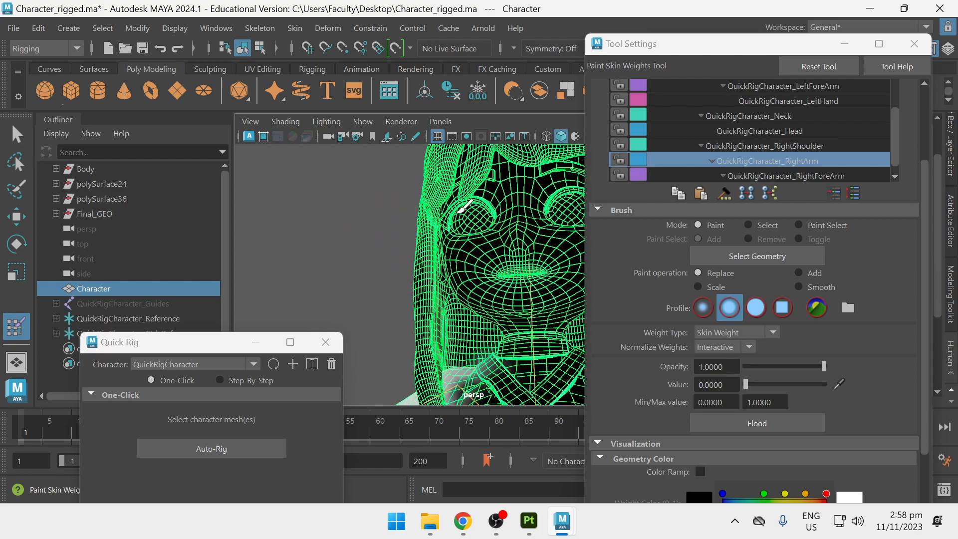
pyautogui.scroll(-6, 494, 180)
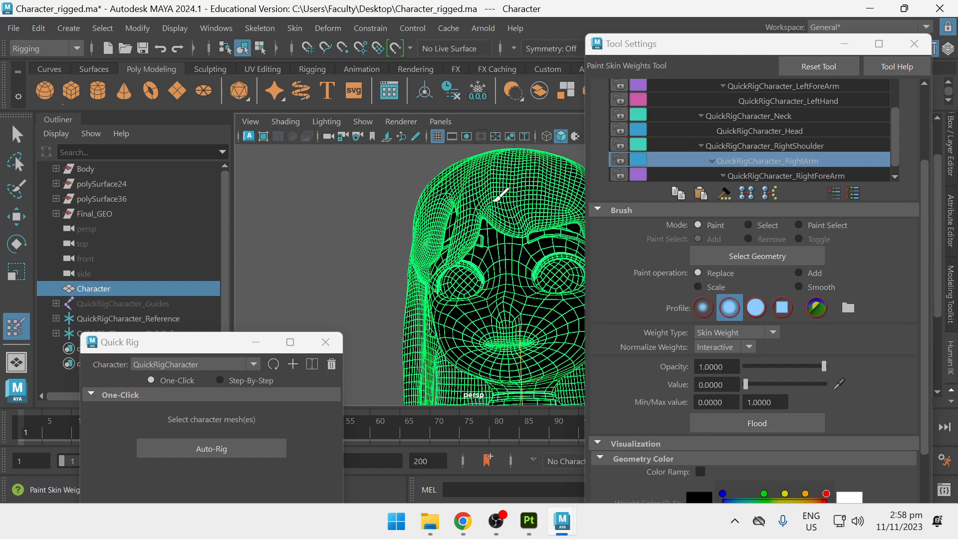
# Step: Move the right wrist effector up and across the body to test the arm in a raised, bent pose
pyautogui.press('q')
pyautogui.scroll(5, 374, 242)
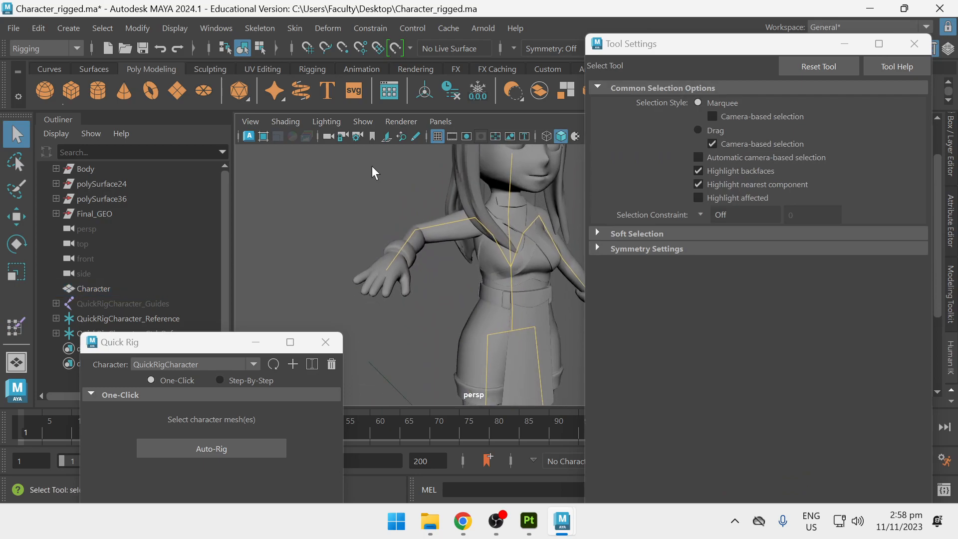
pyautogui.click(380, 253)
pyautogui.press('w')
pyautogui.moveTo(444, 265); pyautogui.dragTo(499, 294, button='middle')
pyautogui.moveTo(499, 295)
pyautogui.keyDown('alt'); pyautogui.mouseDown()
pyautogui.moveTo(621, 256)
pyautogui.moveTo(496, 295)
pyautogui.mouseUp(); pyautogui.keyUp('alt')
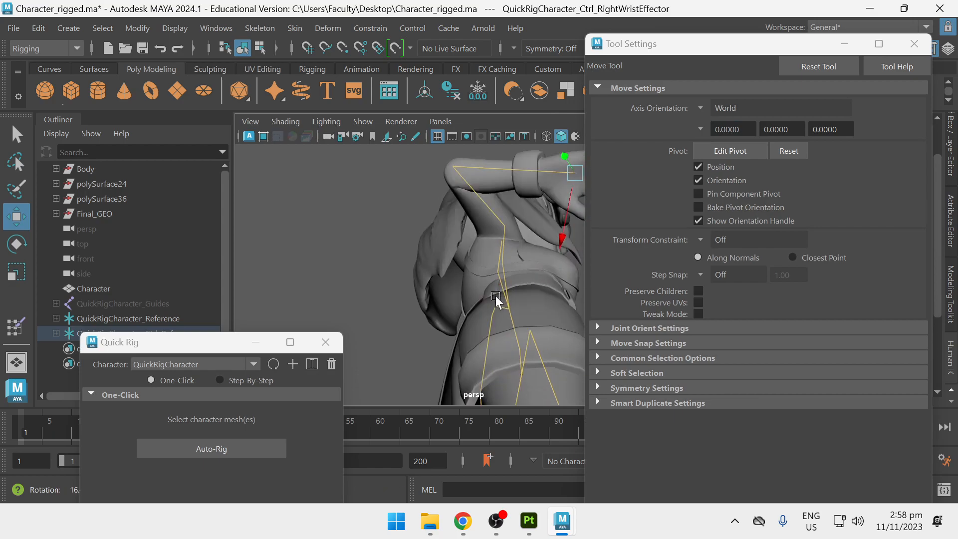
# Step: Reopen Paint Skin Weights on the character mesh and inspect the RightShoulder influence around the hair
pyautogui.press('q')
pyautogui.click(446, 245)
pyautogui.rightClick(448, 245)
pyautogui.click(380, 56)
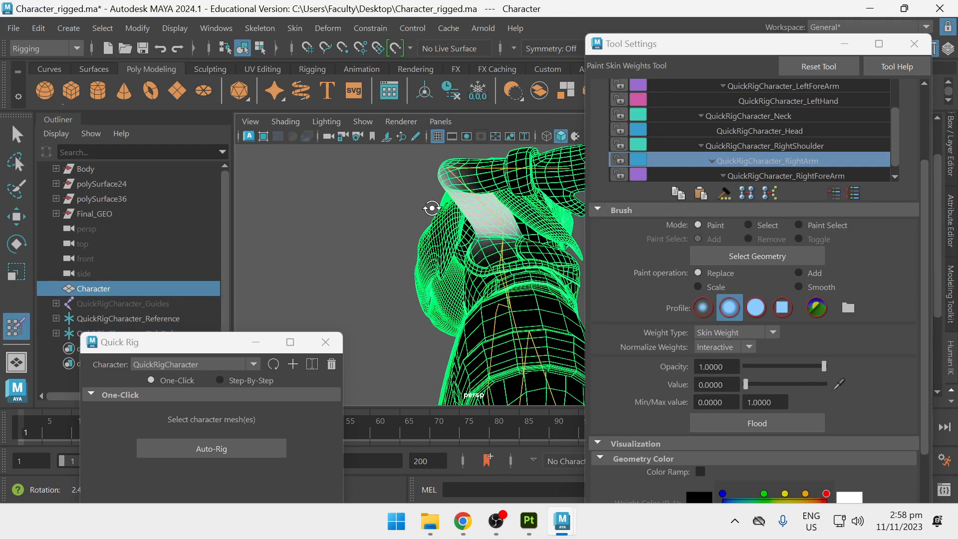
pyautogui.click(768, 146)
pyautogui.moveTo(456, 256)
pyautogui.keyDown('alt'); pyautogui.mouseDown()
pyautogui.moveTo(427, 261)
pyautogui.moveTo(449, 280)
pyautogui.moveTo(439, 242)
pyautogui.moveTo(498, 209)
pyautogui.moveTo(463, 224)
pyautogui.moveTo(524, 273)
pyautogui.moveTo(530, 295)
pyautogui.mouseUp(); pyautogui.keyUp('alt')
pyautogui.keyDown('alt'); pyautogui.moveTo(530, 295); pyautogui.dragTo(508, 231); pyautogui.keyUp('alt')
pyautogui.moveTo(507, 231)
pyautogui.keyDown('alt'); pyautogui.mouseDown(button='right')
pyautogui.moveTo(489, 258)
pyautogui.moveTo(498, 230)
pyautogui.mouseUp(button='right'); pyautogui.keyUp('alt')
pyautogui.moveTo(519, 232)
pyautogui.keyDown('alt'); pyautogui.mouseDown()
pyautogui.moveTo(504, 244)
pyautogui.moveTo(482, 241)
pyautogui.moveTo(487, 216)
pyautogui.mouseUp(); pyautogui.keyUp('alt')
# Step: Isolate the character's hair faces in the viewport and return the mesh to object mode
pyautogui.press('q')
pyautogui.moveTo(480, 207); pyautogui.dragTo(479, 121, button='right')
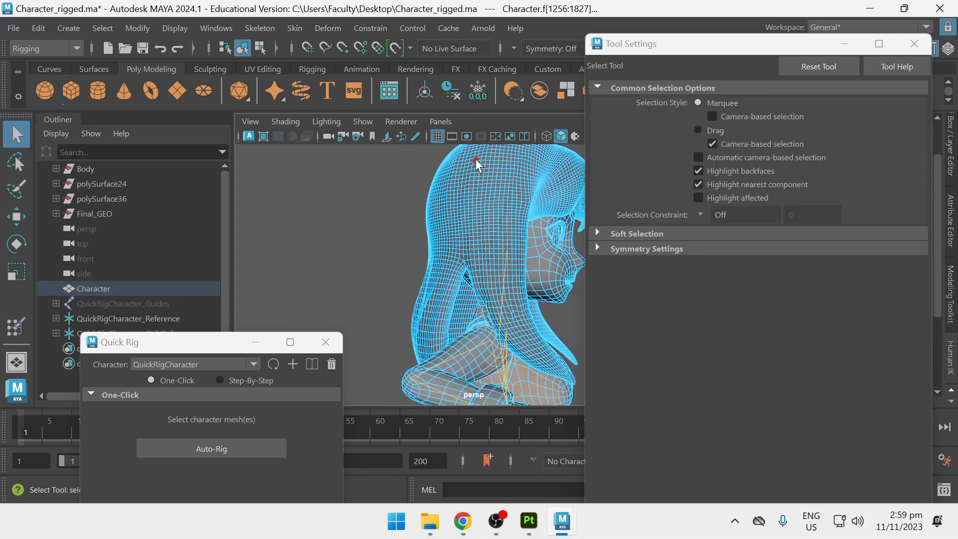
pyautogui.hotkey('ctrl', '1')
pyautogui.keyDown('alt'); pyautogui.moveTo(468, 213); pyautogui.dragTo(436, 201); pyautogui.keyUp('alt')
pyautogui.moveTo(473, 212)
pyautogui.mouseDown(button='right')
pyautogui.moveTo(477, 37)
pyautogui.moveTo(508, 59)
pyautogui.mouseUp(button='right')
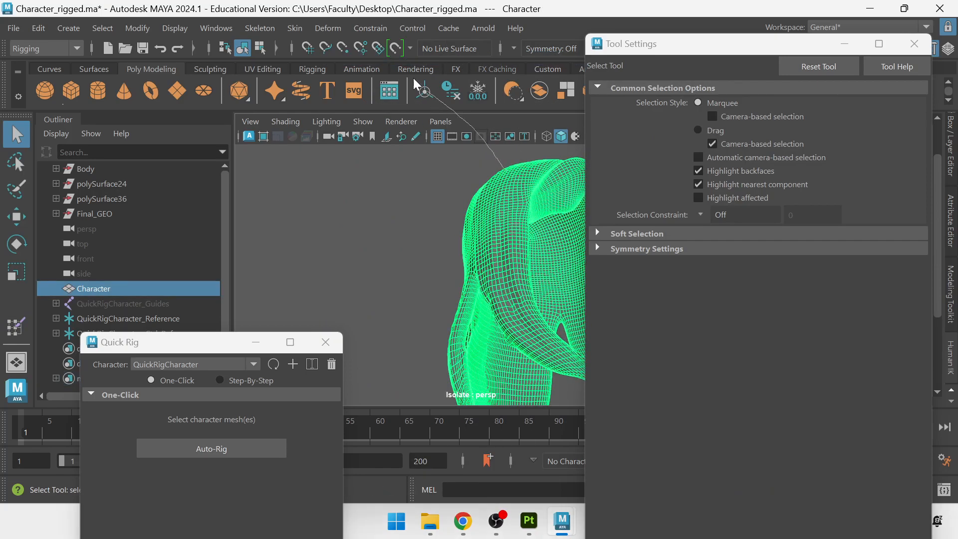
# Step: Open Paint Skin Weights on the isolated hair and flood the RightShoulder influence with a value of 0
pyautogui.press('y')
pyautogui.moveTo(527, 147); pyautogui.dragTo(525, 255, button='right')
pyautogui.keyDown('alt'); pyautogui.moveTo(519, 233); pyautogui.dragTo(486, 177, button='middle'); pyautogui.keyUp('alt')
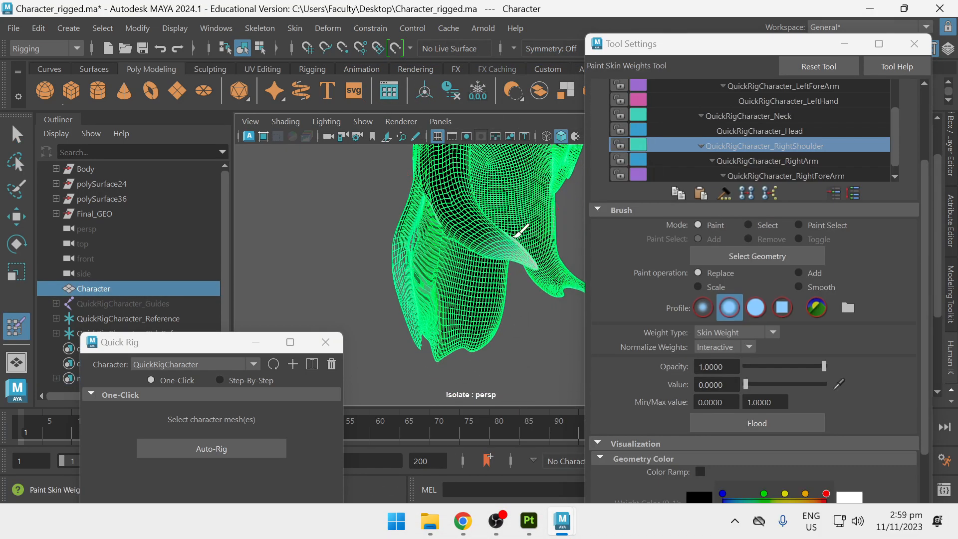
pyautogui.keyDown('alt'); pyautogui.moveTo(516, 233); pyautogui.dragTo(451, 308); pyautogui.keyUp('alt')
pyautogui.moveTo(451, 270)
pyautogui.keyDown('alt'); pyautogui.mouseDown()
pyautogui.moveTo(427, 255)
pyautogui.moveTo(434, 242)
pyautogui.moveTo(480, 225)
pyautogui.moveTo(494, 233)
pyautogui.moveTo(374, 219)
pyautogui.moveTo(406, 231)
pyautogui.moveTo(428, 215)
pyautogui.moveTo(446, 218)
pyautogui.moveTo(372, 235)
pyautogui.moveTo(428, 246)
pyautogui.moveTo(439, 275)
pyautogui.moveTo(413, 251)
pyautogui.moveTo(374, 280)
pyautogui.mouseUp(); pyautogui.keyUp('alt')
pyautogui.click(717, 425)
# Step: Show the whole character again and select the right wrist effector to check how the hair reacts to the arm
pyautogui.hotkey('ctrl', '1')
pyautogui.press('q')
pyautogui.click(401, 346)
pyautogui.press('w')
pyautogui.moveTo(410, 350)
pyautogui.keyDown('alt'); pyautogui.mouseDown()
pyautogui.moveTo(474, 361)
pyautogui.moveTo(499, 395)
pyautogui.moveTo(449, 278)
pyautogui.moveTo(522, 399)
pyautogui.moveTo(522, 383)
pyautogui.mouseUp(); pyautogui.keyUp('alt')
pyautogui.press('q')
pyautogui.moveTo(369, 289); pyautogui.dragTo(379, 296)
# Step: Isolate the character's hair faces again, return to object mode and reopen Paint Skin Weights on the mesh
pyautogui.click(430, 284)
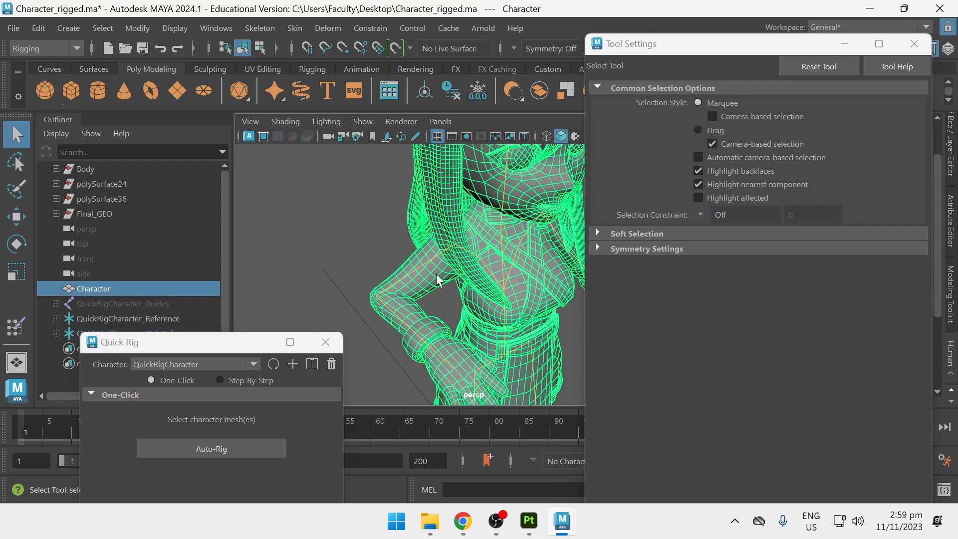
pyautogui.moveTo(448, 192); pyautogui.dragTo(441, 128, button='right')
pyautogui.hotkey('ctrl', '1')
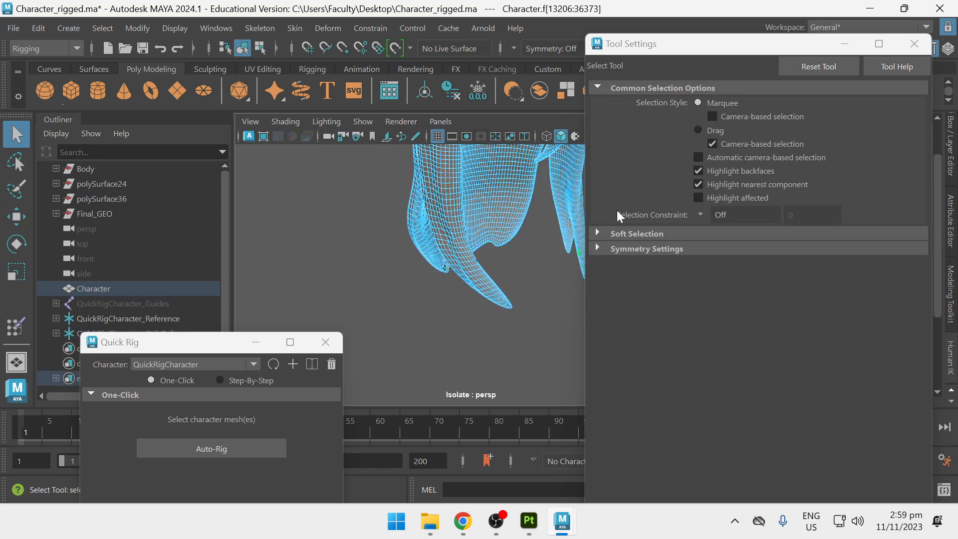
pyautogui.moveTo(439, 225)
pyautogui.mouseDown(button='right')
pyautogui.moveTo(505, 62)
pyautogui.moveTo(529, 59)
pyautogui.moveTo(358, 53)
pyautogui.mouseUp(button='right')
pyautogui.moveTo(466, 203); pyautogui.dragTo(466, 206, button='right')
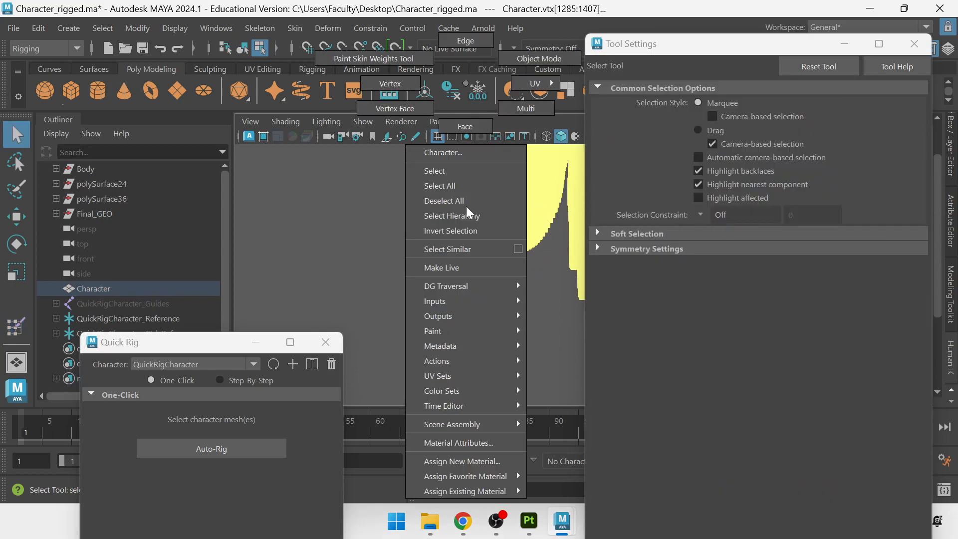
pyautogui.moveTo(552, 103); pyautogui.dragTo(552, 103, button='right')
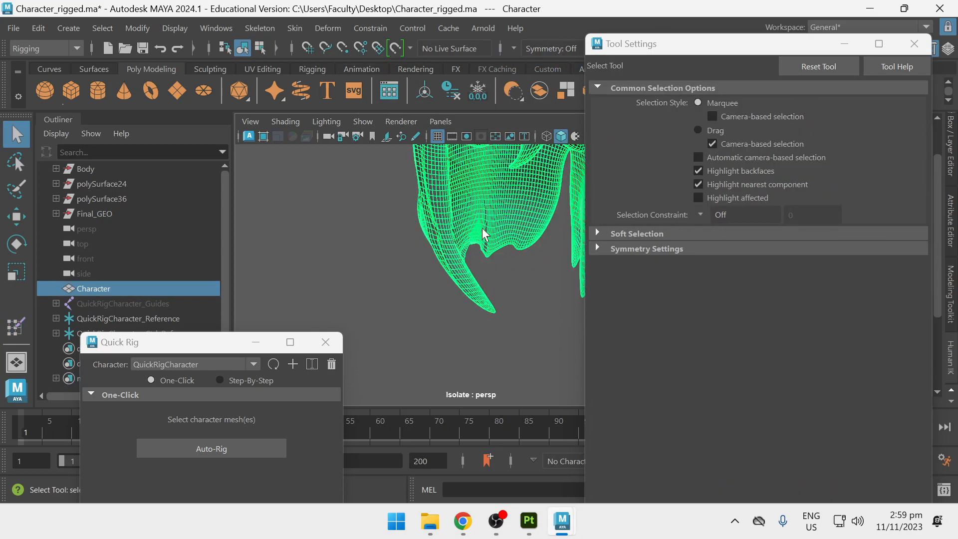
pyautogui.moveTo(487, 226); pyautogui.dragTo(421, 61, button='right')
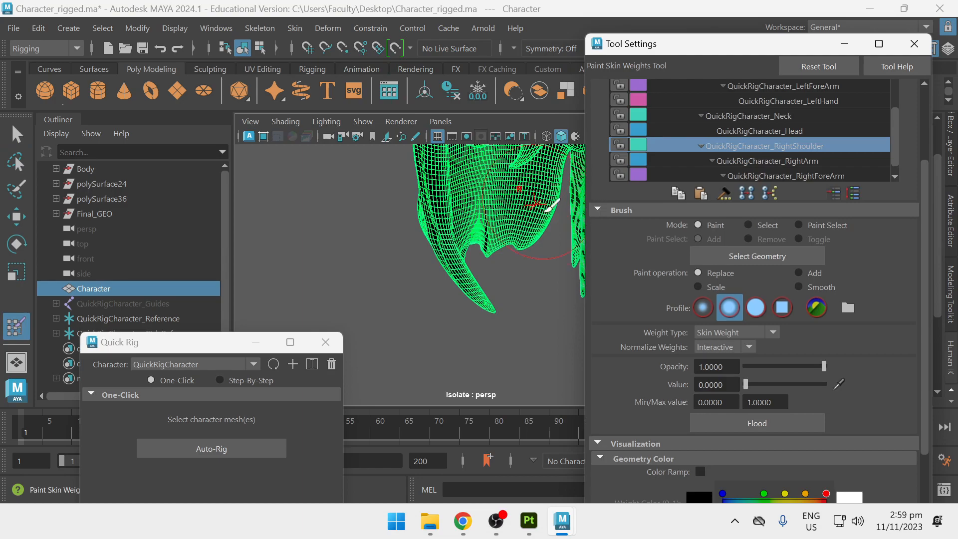
# Step: Flood the RightArm, RightForeArm and RightHand influences on the isolated hair with a value of 0
pyautogui.click(784, 161)
pyautogui.click(753, 424)
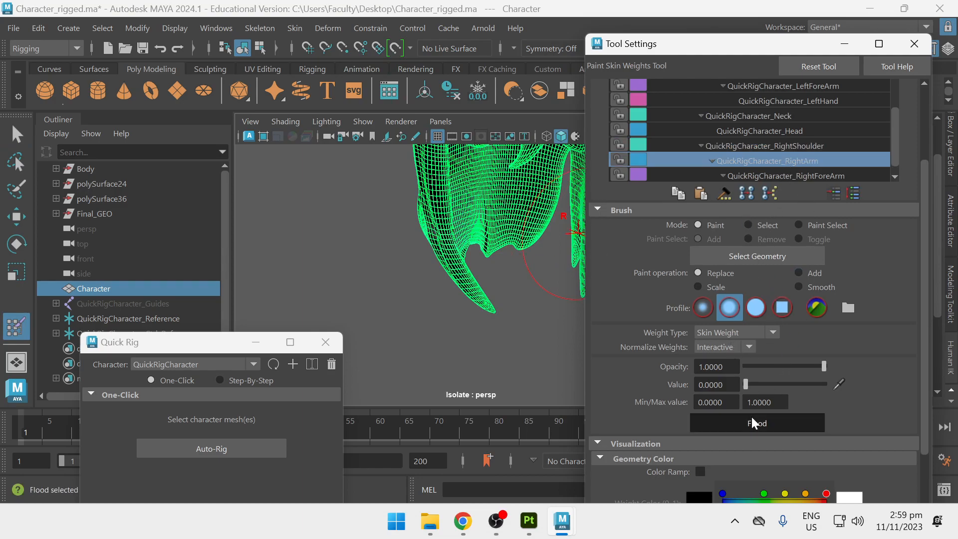
pyautogui.keyDown('alt'); pyautogui.moveTo(529, 319); pyautogui.dragTo(498, 322); pyautogui.keyUp('alt')
pyautogui.click(783, 176)
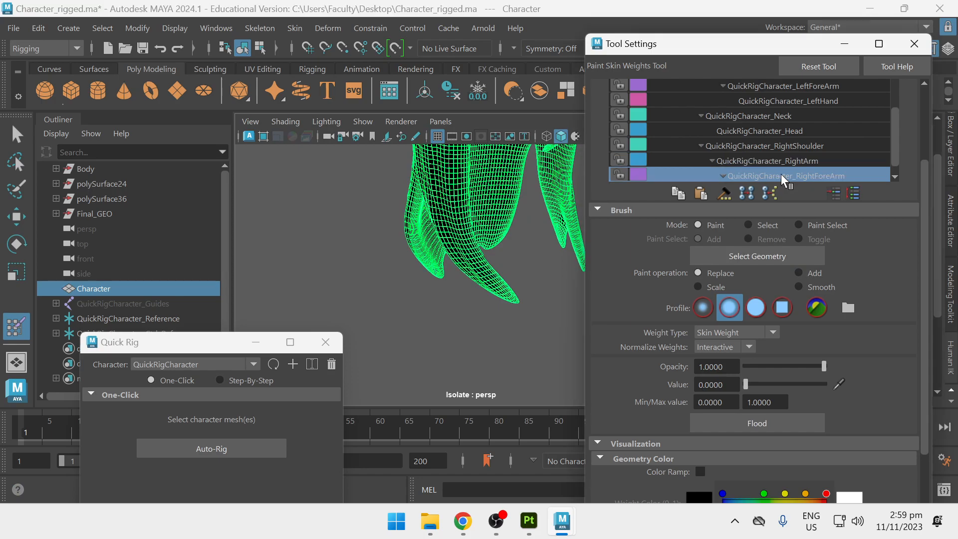
pyautogui.click(754, 423)
pyautogui.keyDown('alt'); pyautogui.moveTo(504, 344); pyautogui.dragTo(464, 344); pyautogui.keyUp('alt')
pyautogui.scroll(-1, 805, 164)
pyautogui.click(799, 175)
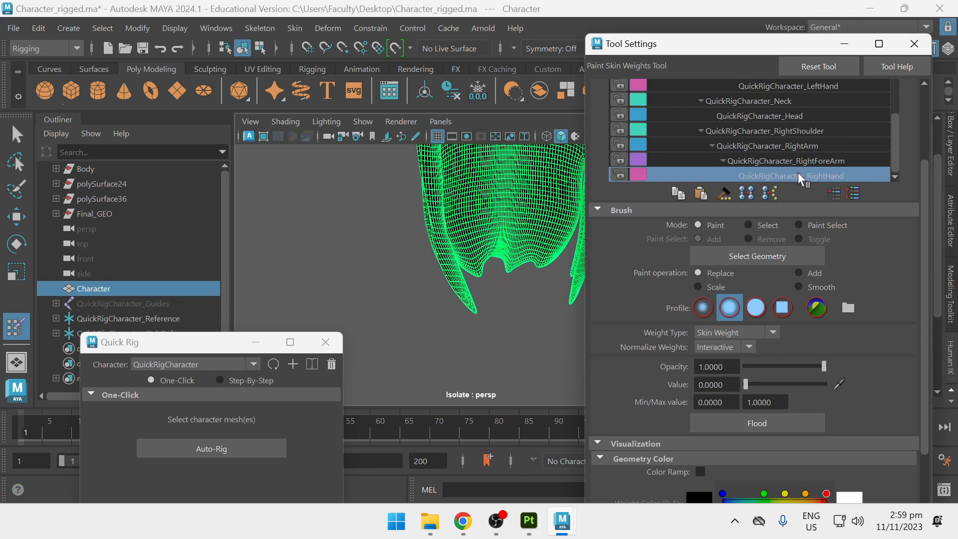
pyautogui.click(774, 423)
# Step: Leave the hair isolation and move the right wrist effector to test the arm against the hair
pyautogui.keyDown('alt'); pyautogui.moveTo(479, 290); pyautogui.dragTo(400, 294); pyautogui.keyUp('alt')
pyautogui.press('q')
pyautogui.click(413, 286)
pyautogui.hotkey('ctrl', '1')
pyautogui.moveTo(459, 295); pyautogui.dragTo(510, 327)
pyautogui.press('w')
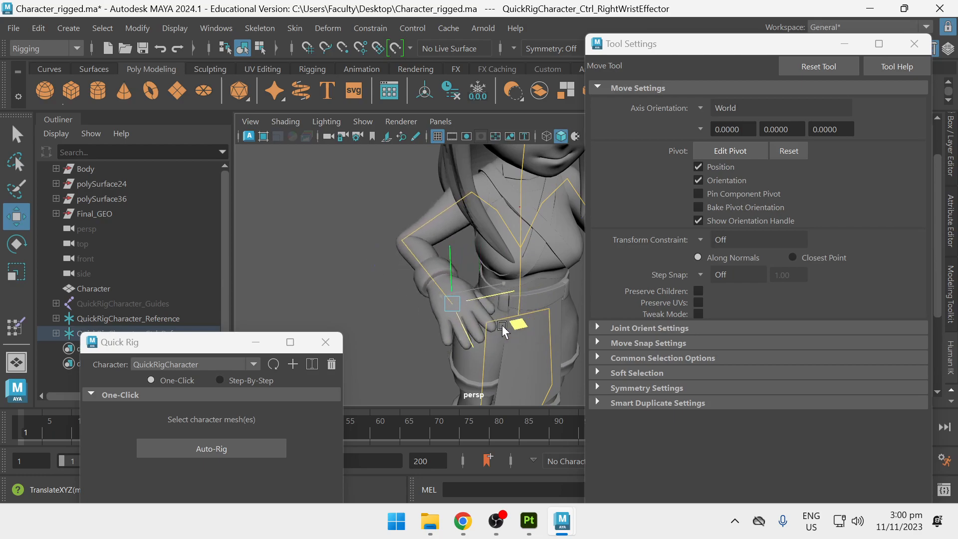
# Step: Undo the last right wrist effector moves
pyautogui.hotkey('ctrl', 'z')
pyautogui.hotkey('ctrl', 'z')
pyautogui.hotkey('ctrl', 'z')
pyautogui.hotkey('ctrl', 'z')
pyautogui.press('q')
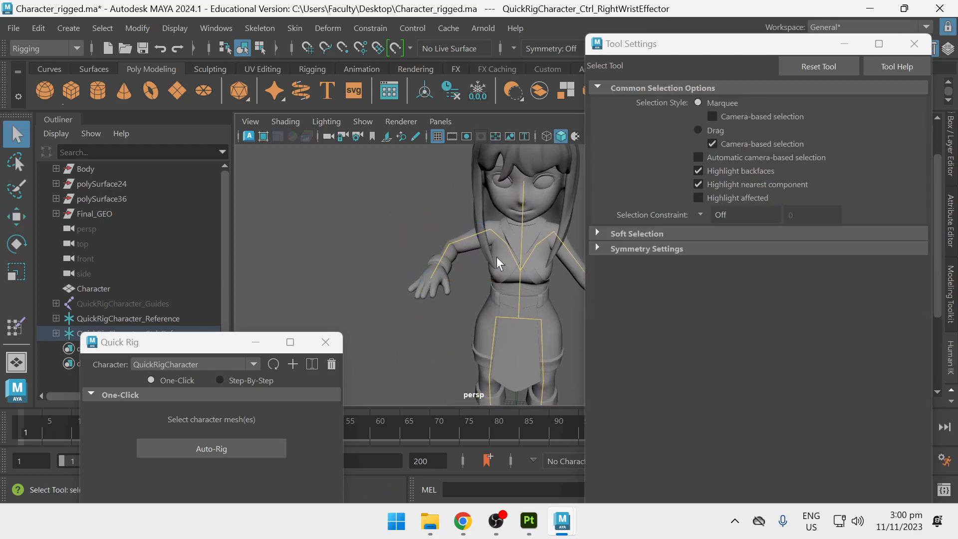
pyautogui.keyDown('alt'); pyautogui.moveTo(528, 267); pyautogui.dragTo(494, 247, button='middle'); pyautogui.keyUp('alt')
# Step: Uncover the character controls and set the QuickRigCharacter source to Stance
pyautogui.moveTo(704, 132); pyautogui.dragTo(487, 325)
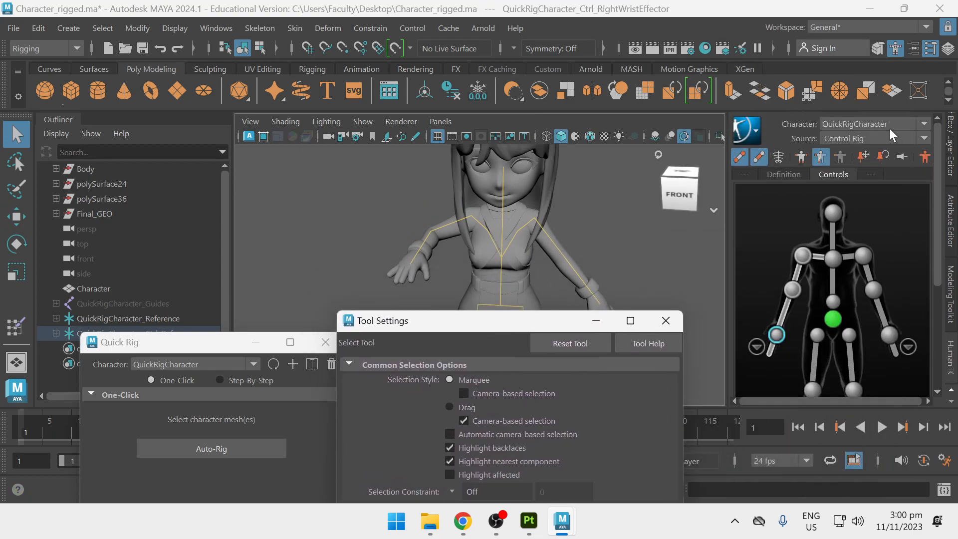
pyautogui.click(887, 139)
pyautogui.click(870, 167)
pyautogui.keyDown('alt'); pyautogui.moveTo(549, 204); pyautogui.dragTo(582, 195); pyautogui.keyUp('alt')
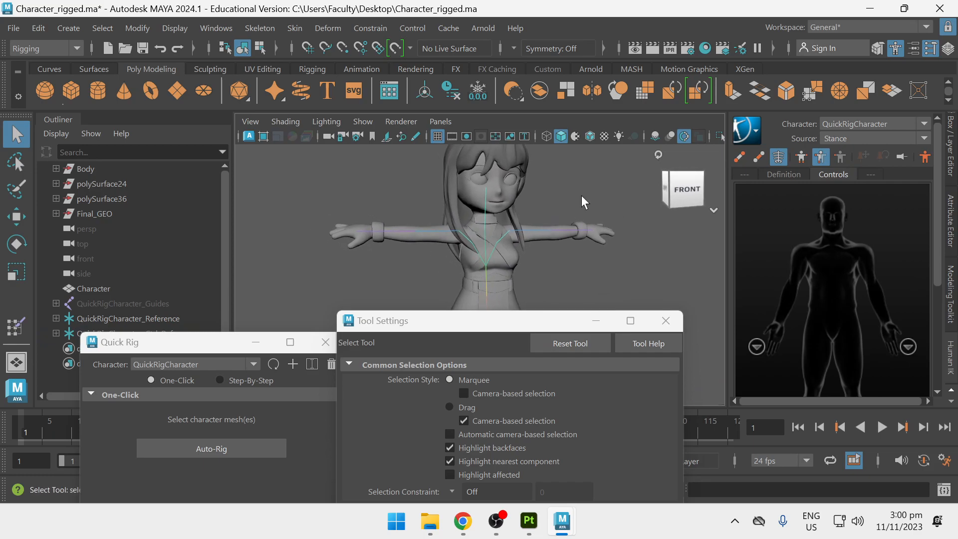
pyautogui.keyDown('alt'); pyautogui.moveTo(651, 178); pyautogui.dragTo(594, 199); pyautogui.keyUp('alt')
# Step: Switch the QuickRigCharacter source to None and back to Control Rig to compare the poses
pyautogui.click(851, 139)
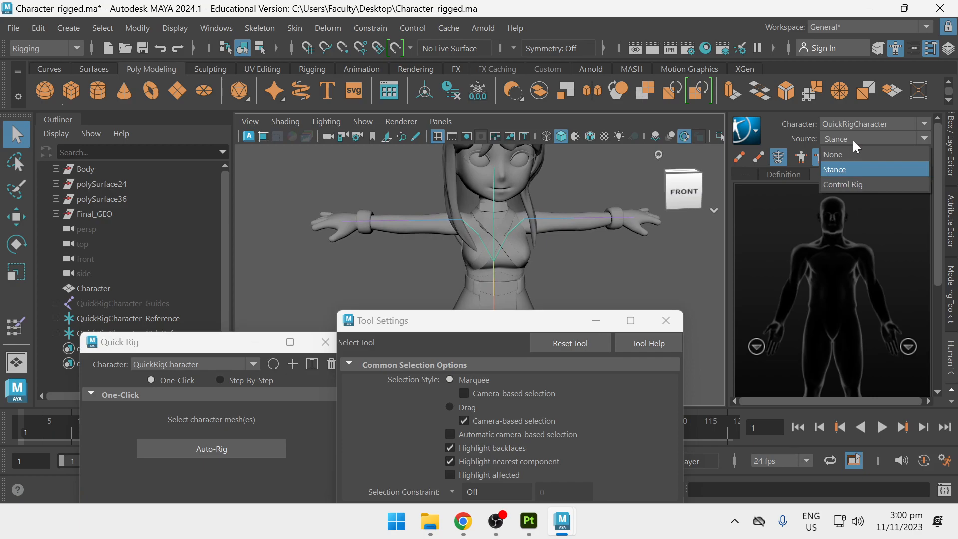
pyautogui.click(840, 153)
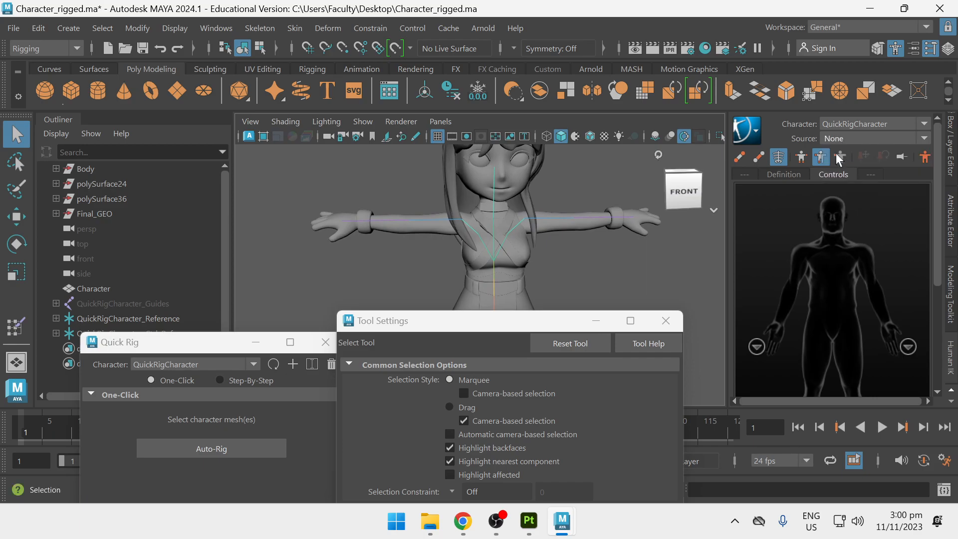
pyautogui.click(854, 140)
pyautogui.click(843, 181)
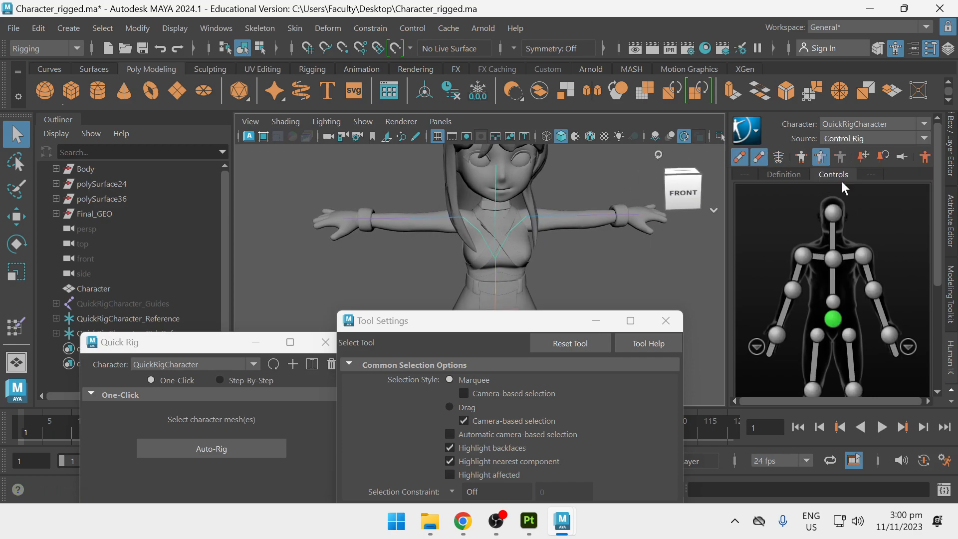
pyautogui.keyDown('alt'); pyautogui.moveTo(544, 223); pyautogui.dragTo(558, 202); pyautogui.keyUp('alt')
pyautogui.scroll(-3, 558, 202)
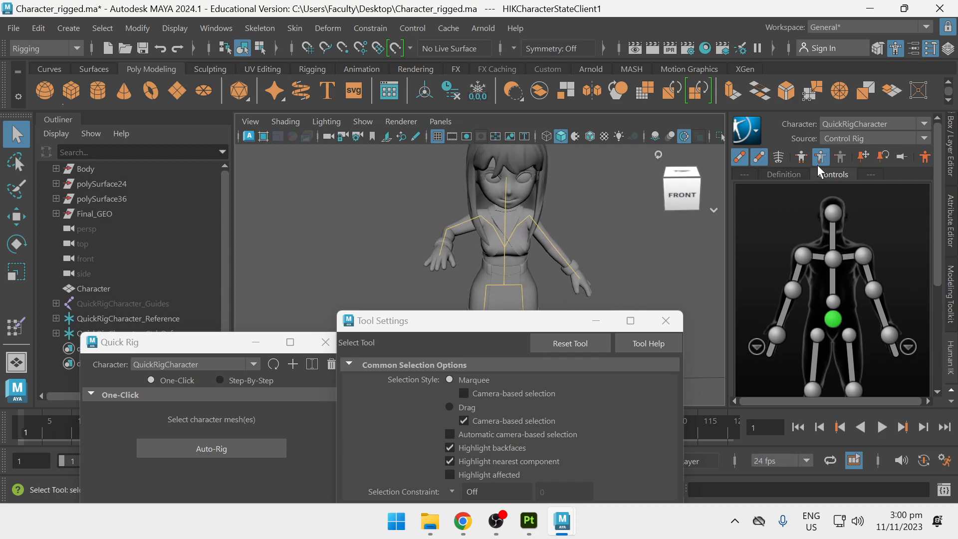
# Step: Set the QuickRigCharacter source back to Stance and frame the upper body
pyautogui.click(847, 140)
pyautogui.click(845, 170)
pyautogui.keyDown('alt'); pyautogui.moveTo(589, 234); pyautogui.dragTo(575, 215); pyautogui.keyUp('alt')
pyautogui.keyDown('alt'); pyautogui.moveTo(574, 214); pyautogui.dragTo(565, 219, button='middle'); pyautogui.keyUp('alt')
pyautogui.keyDown('alt'); pyautogui.moveTo(564, 219); pyautogui.dragTo(539, 231); pyautogui.keyUp('alt')
pyautogui.keyDown('alt'); pyautogui.moveTo(539, 232); pyautogui.dragTo(522, 266, button='middle'); pyautogui.keyUp('alt')
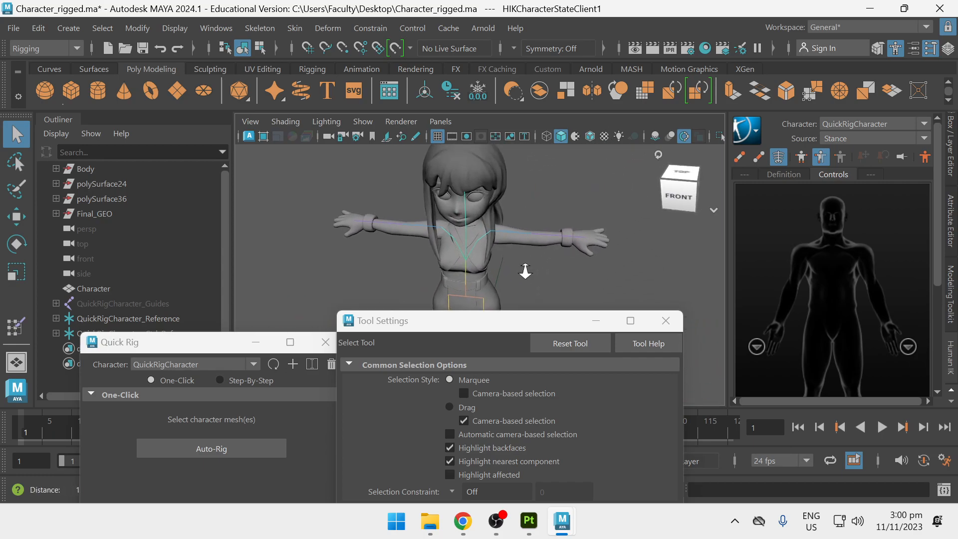
pyautogui.keyDown('alt'); pyautogui.moveTo(523, 267); pyautogui.dragTo(537, 212, button='right'); pyautogui.keyUp('alt')
pyautogui.keyDown('alt'); pyautogui.moveTo(537, 212); pyautogui.dragTo(515, 212, button='middle'); pyautogui.keyUp('alt')
pyautogui.keyDown('alt'); pyautogui.moveTo(515, 212); pyautogui.dragTo(502, 207, button='right'); pyautogui.keyUp('alt')
# Step: Select the character mesh, switch it to face mode and isolate the hair faces in the viewport
pyautogui.click(491, 201)
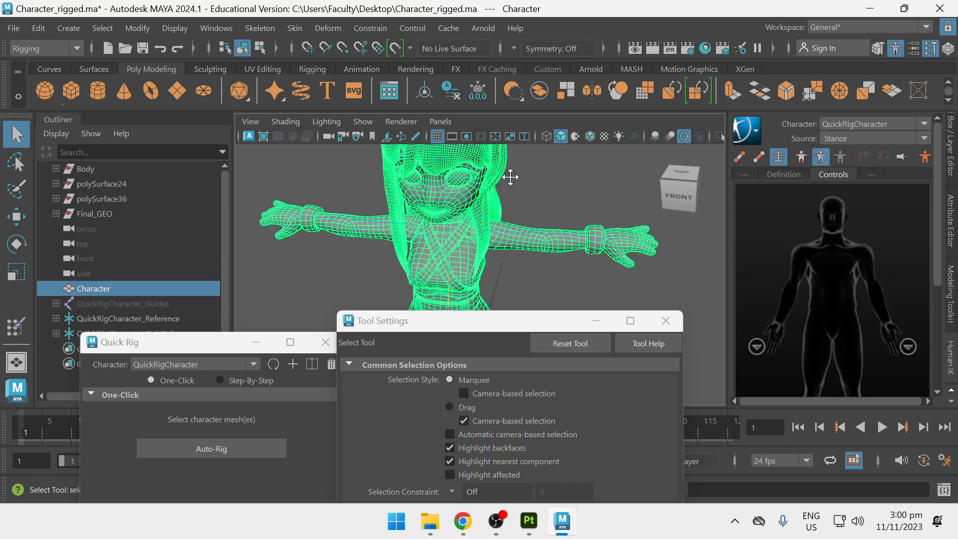
pyautogui.keyDown('alt'); pyautogui.moveTo(510, 176); pyautogui.dragTo(508, 218, button='middle'); pyautogui.keyUp('alt')
pyautogui.keyDown('alt'); pyautogui.moveTo(509, 218); pyautogui.dragTo(491, 192); pyautogui.keyUp('alt')
pyautogui.moveTo(493, 172); pyautogui.dragTo(494, 83, button='right')
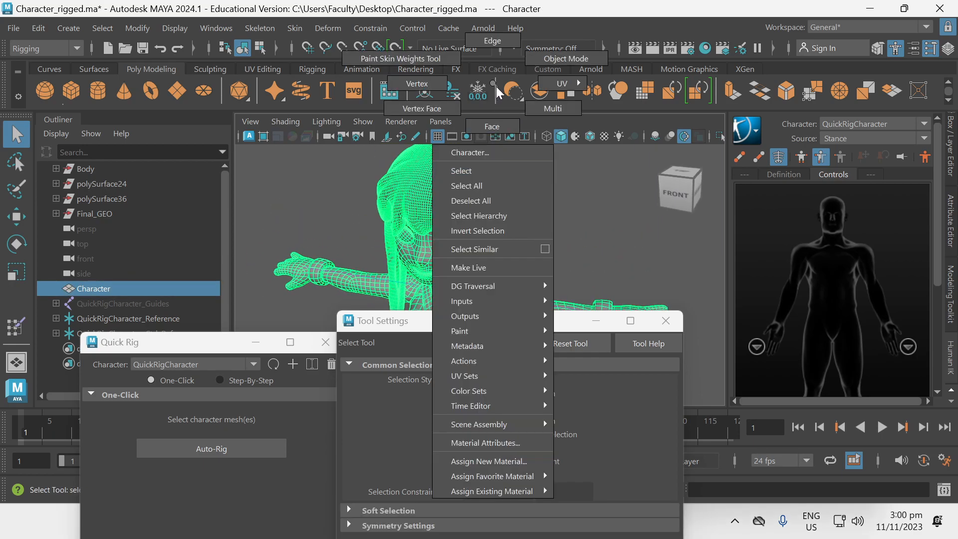
pyautogui.moveTo(527, 213)
pyautogui.keyDown('alt'); pyautogui.mouseDown()
pyautogui.moveTo(504, 208)
pyautogui.moveTo(512, 201)
pyautogui.mouseUp(); pyautogui.keyUp('alt')
pyautogui.rightClick(503, 177)
pyautogui.click(505, 131)
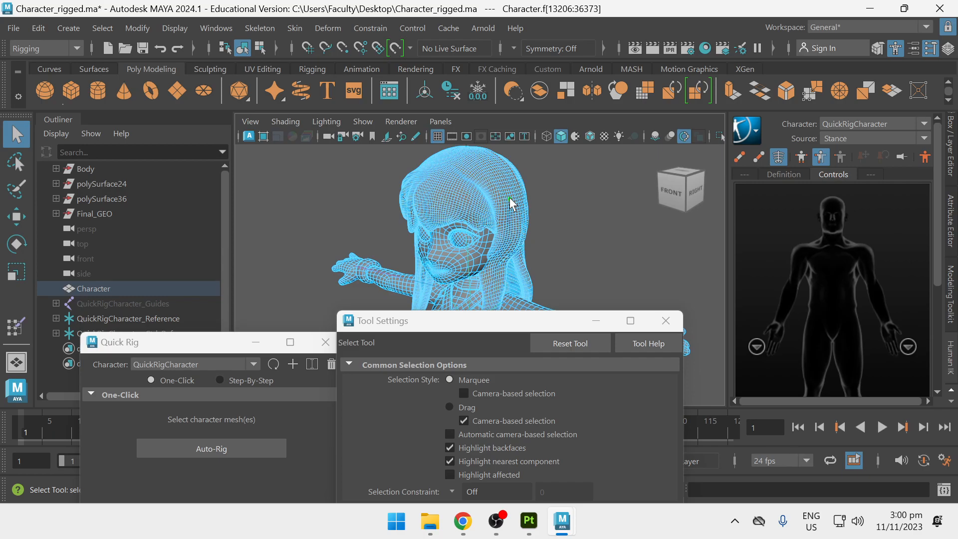
pyautogui.keyDown('alt'); pyautogui.moveTo(507, 217); pyautogui.dragTo(606, 181); pyautogui.keyUp('alt')
pyautogui.moveTo(727, 139); pyautogui.dragTo(731, 140)
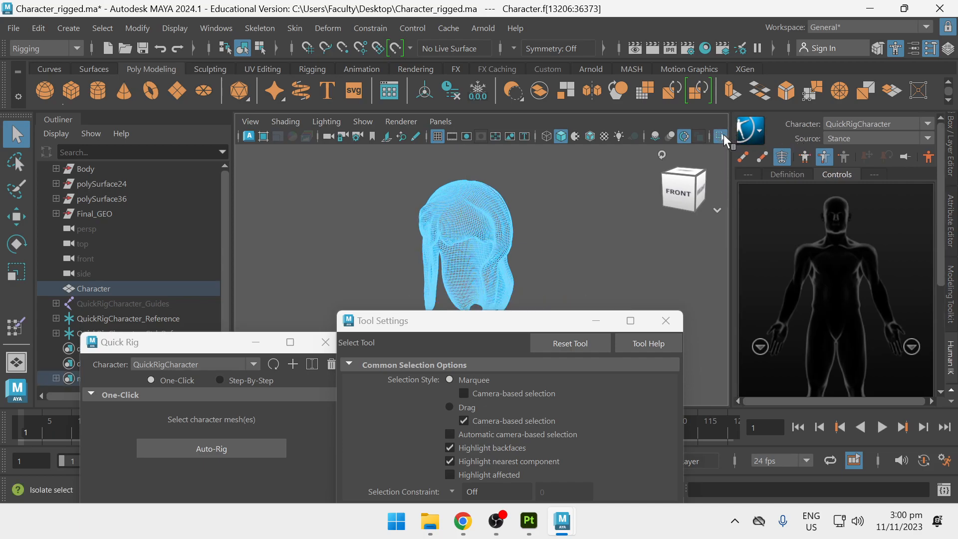
# Step: Return the isolated hair to object mode and open Paint Skin Weights with its settings fully in reach
pyautogui.moveTo(480, 191); pyautogui.dragTo(577, 33, button='right')
pyautogui.moveTo(478, 191); pyautogui.dragTo(386, 62, button='right')
pyautogui.moveTo(567, 321)
pyautogui.mouseDown()
pyautogui.moveTo(621, 216)
pyautogui.moveTo(727, 140)
pyautogui.mouseUp()
pyautogui.scroll(3, 690, 220)
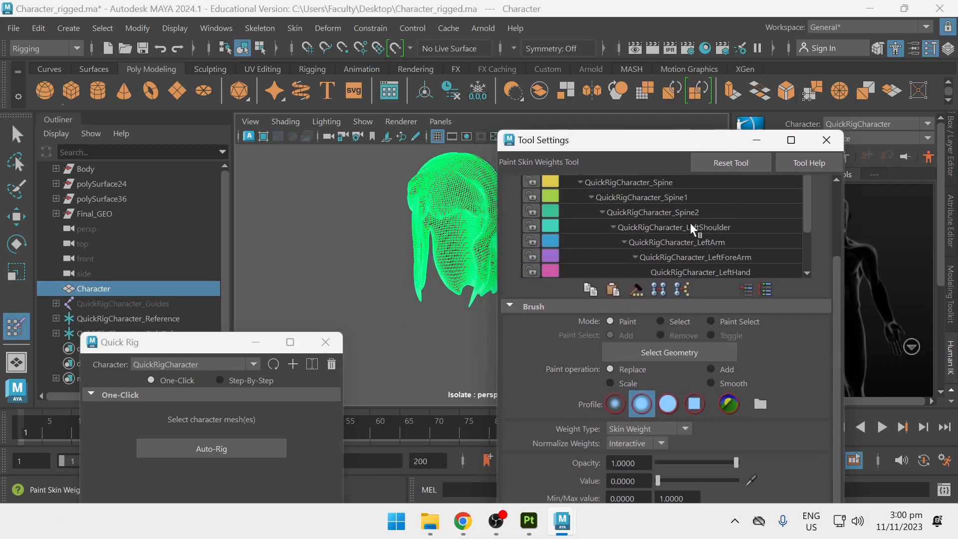
# Step: Collapse the RightUpLeg branch in the influence list and keep the Spine branch expanded to reach the left arm joints
pyautogui.click(581, 197)
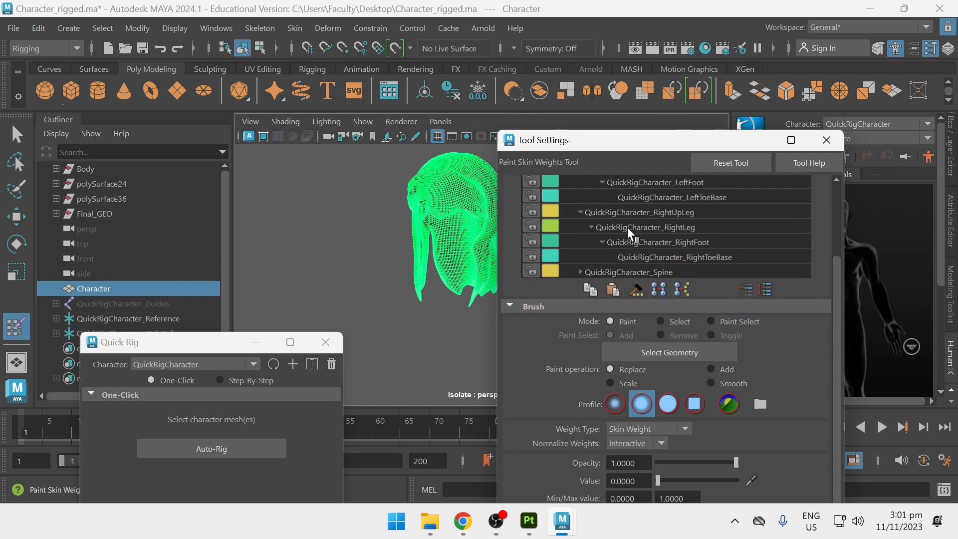
pyautogui.click(581, 212)
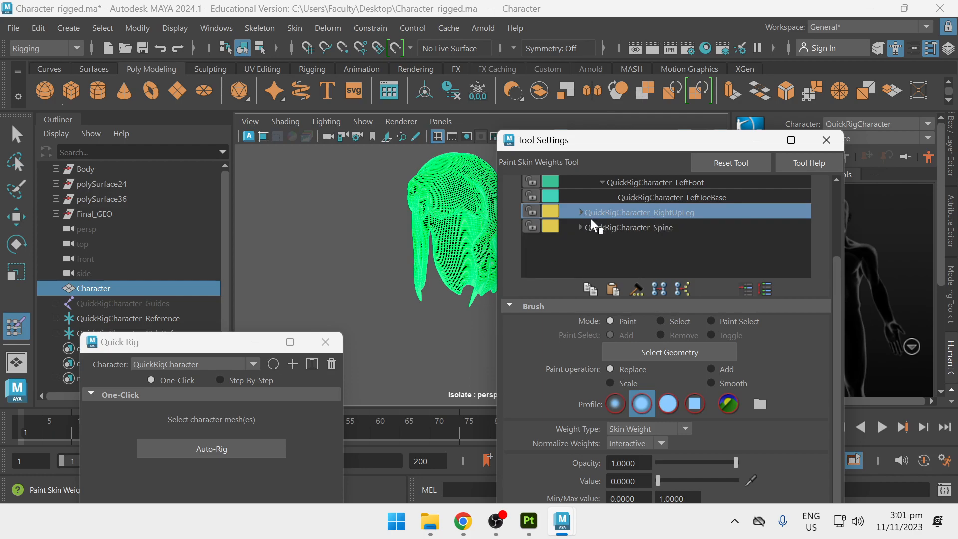
pyautogui.click(580, 225)
pyautogui.scroll(-3, 615, 234)
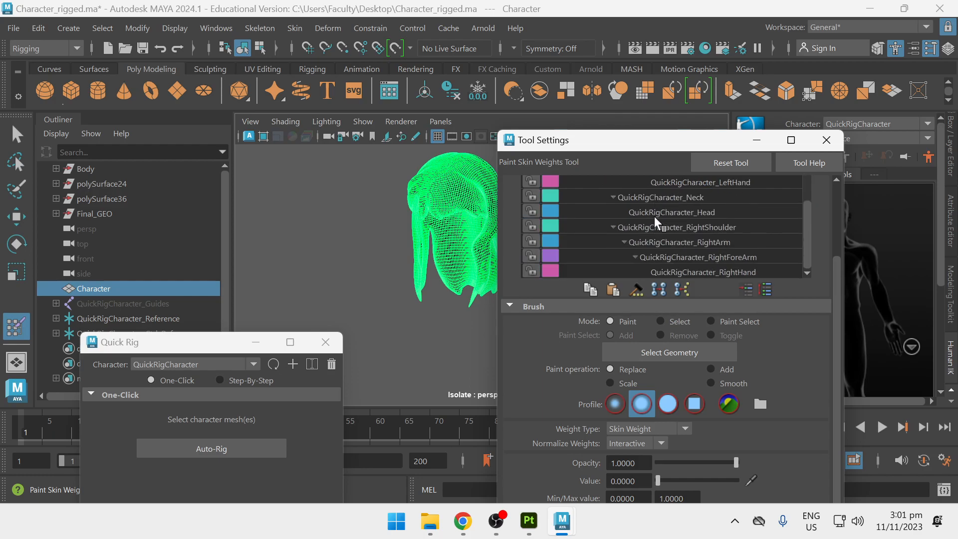
pyautogui.scroll(3, 652, 229)
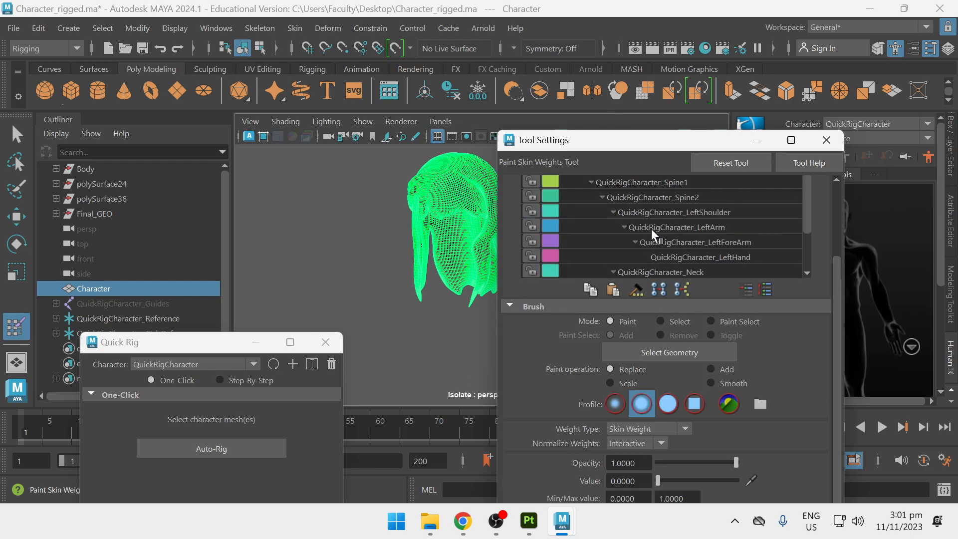
# Step: Flood the LeftHand and LeftForeArm influences on the isolated hair with a value of 0
pyautogui.click(699, 257)
pyautogui.moveTo(574, 140)
pyautogui.mouseDown()
pyautogui.moveTo(354, 165)
pyautogui.moveTo(571, 61)
pyautogui.moveTo(619, 63)
pyautogui.mouseUp()
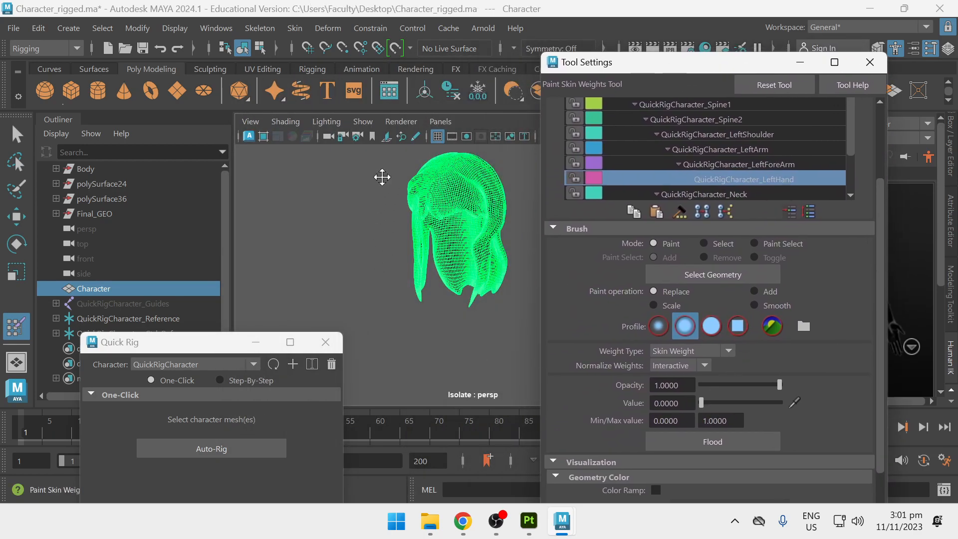
pyautogui.scroll(4, 392, 170)
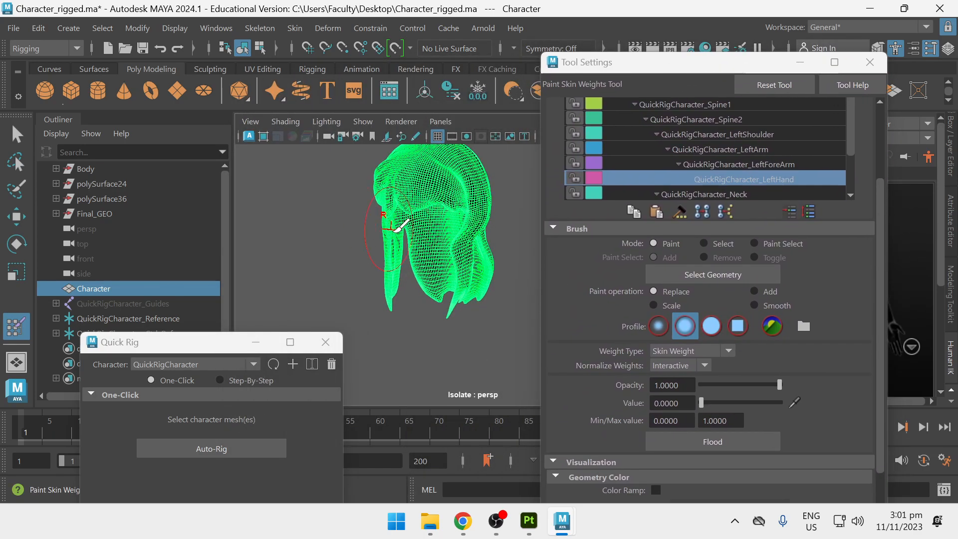
pyautogui.click(720, 446)
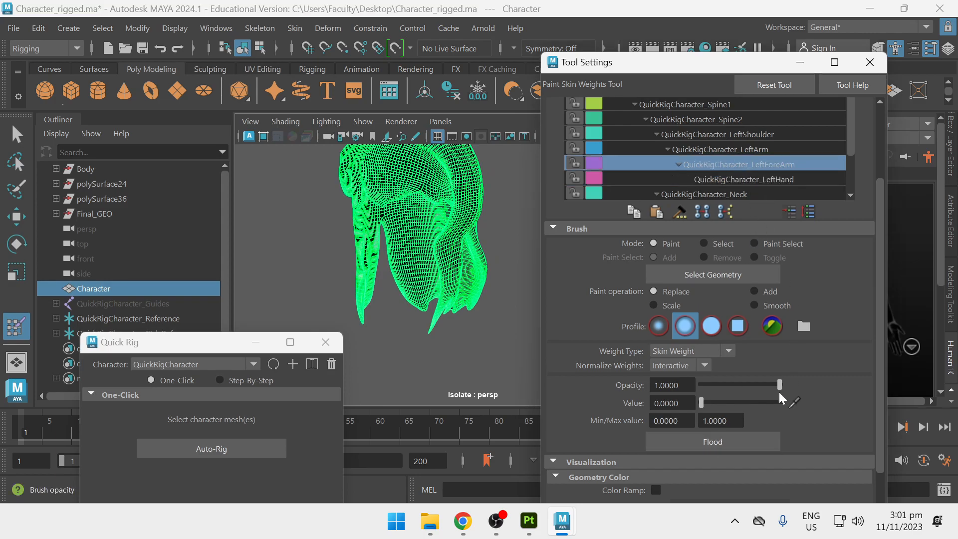
pyautogui.click(748, 439)
# Step: Flood the LeftArm and LeftShoulder influences on the isolated hair with a value of 0
pyautogui.click(736, 145)
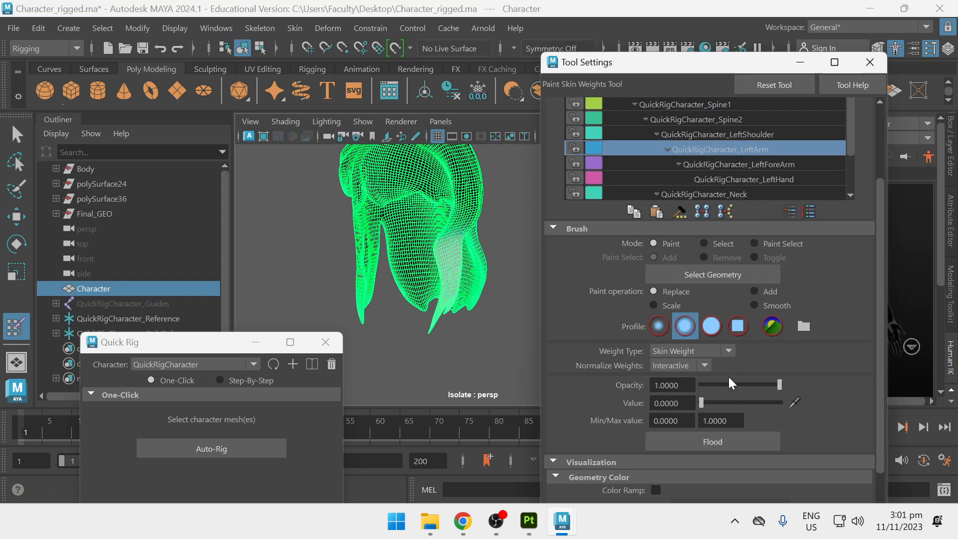
pyautogui.click(719, 442)
pyautogui.click(701, 136)
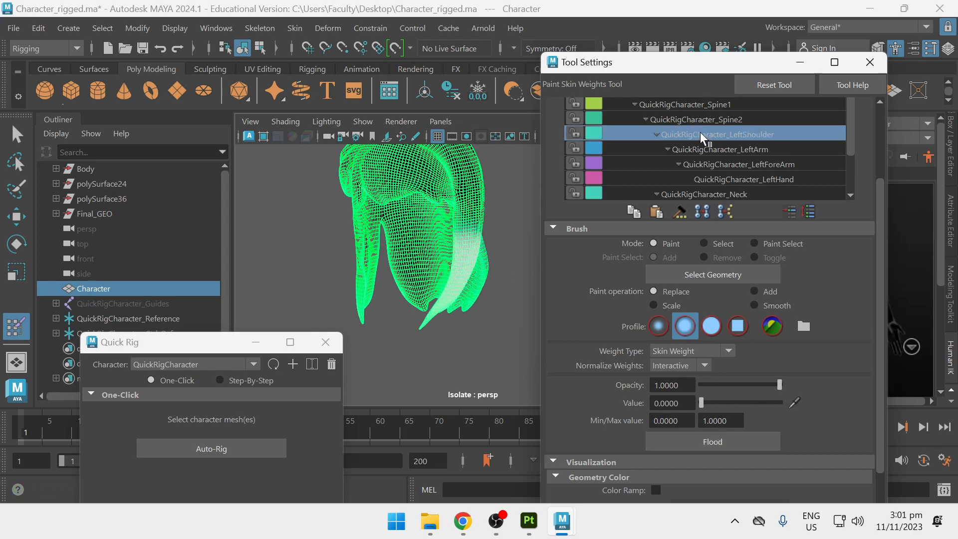
pyautogui.click(736, 441)
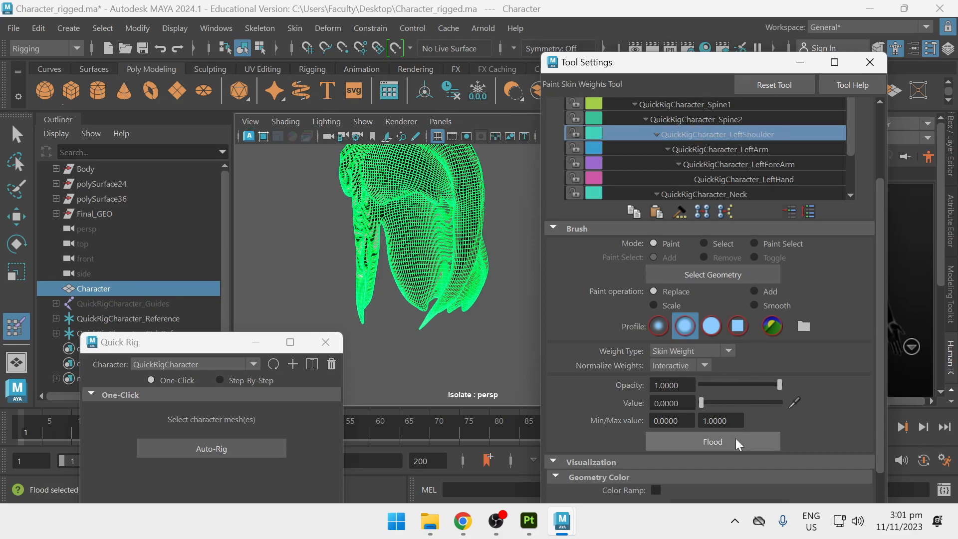
# Step: Flood the Spine2 influence on the isolated hair with a value of 0
pyautogui.click(701, 121)
pyautogui.moveTo(489, 269)
pyautogui.keyDown('alt'); pyautogui.mouseDown()
pyautogui.moveTo(551, 261)
pyautogui.moveTo(485, 272)
pyautogui.mouseUp(); pyautogui.keyUp('alt')
pyautogui.click(705, 442)
pyautogui.moveTo(539, 317)
pyautogui.keyDown('alt'); pyautogui.mouseDown()
pyautogui.moveTo(445, 254)
pyautogui.moveTo(524, 232)
pyautogui.mouseUp(); pyautogui.keyUp('alt')
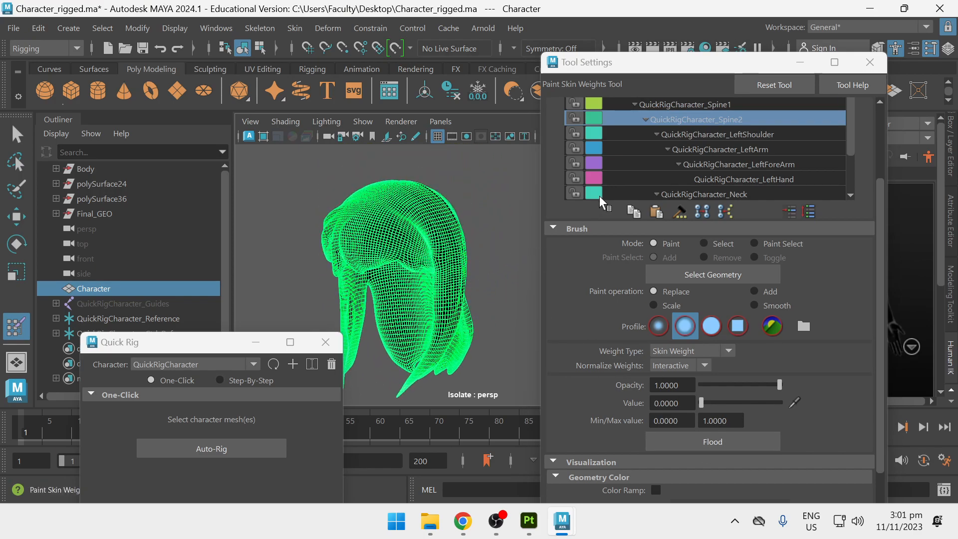
pyautogui.scroll(1, 723, 155)
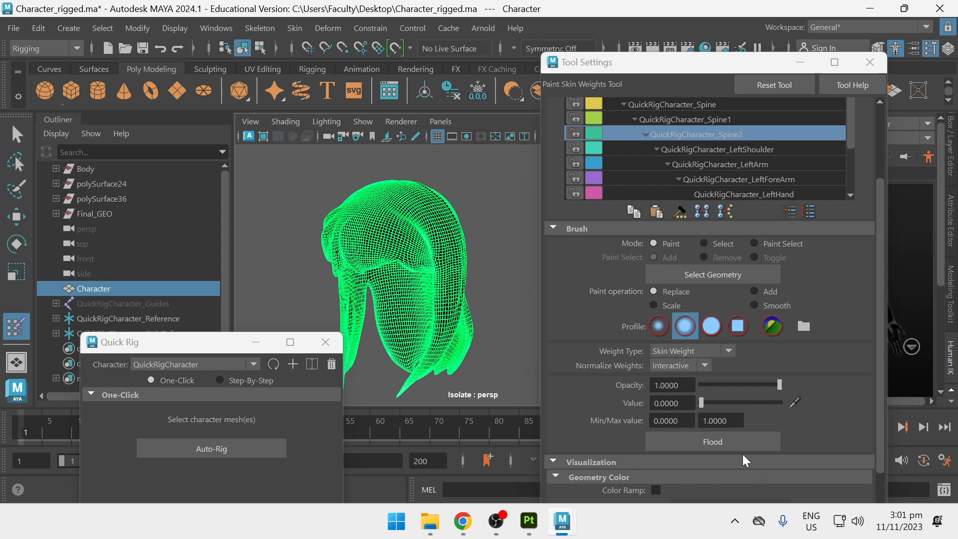
# Step: Flood the Spine2 influence on the isolated hair with a value of 1, and flood it back to 0
pyautogui.moveTo(701, 403); pyautogui.dragTo(787, 403)
pyautogui.click(747, 440)
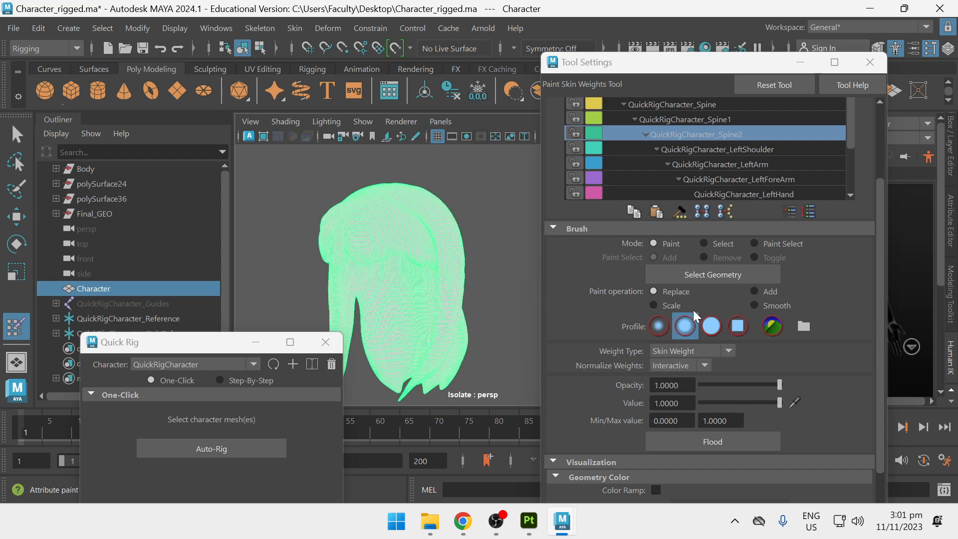
pyautogui.moveTo(780, 403); pyautogui.dragTo(701, 402)
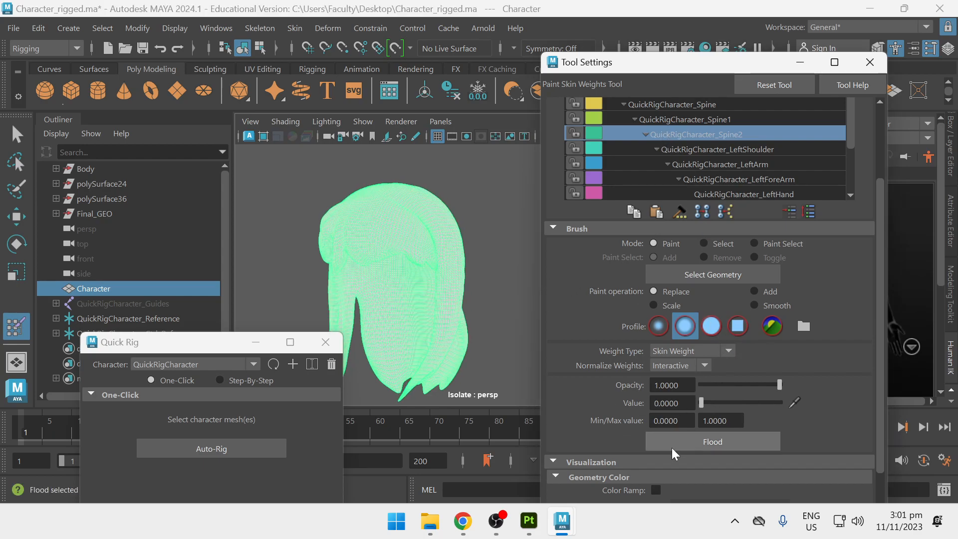
pyautogui.click(682, 446)
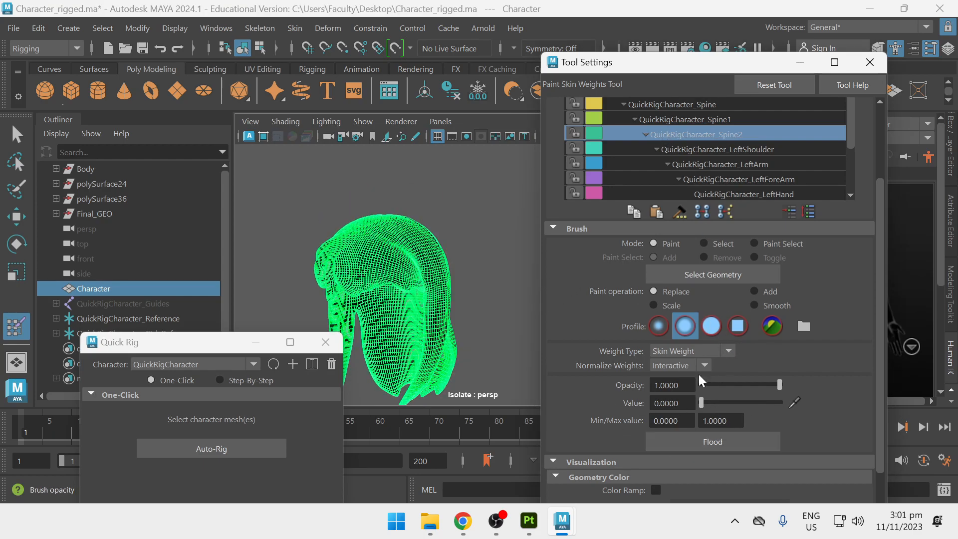
# Step: Examine the Spine1 and Head influence weights on the isolated hair from several sides
pyautogui.click(654, 120)
pyautogui.keyDown('alt'); pyautogui.moveTo(499, 258); pyautogui.dragTo(578, 196); pyautogui.keyUp('alt')
pyautogui.scroll(3, 639, 150)
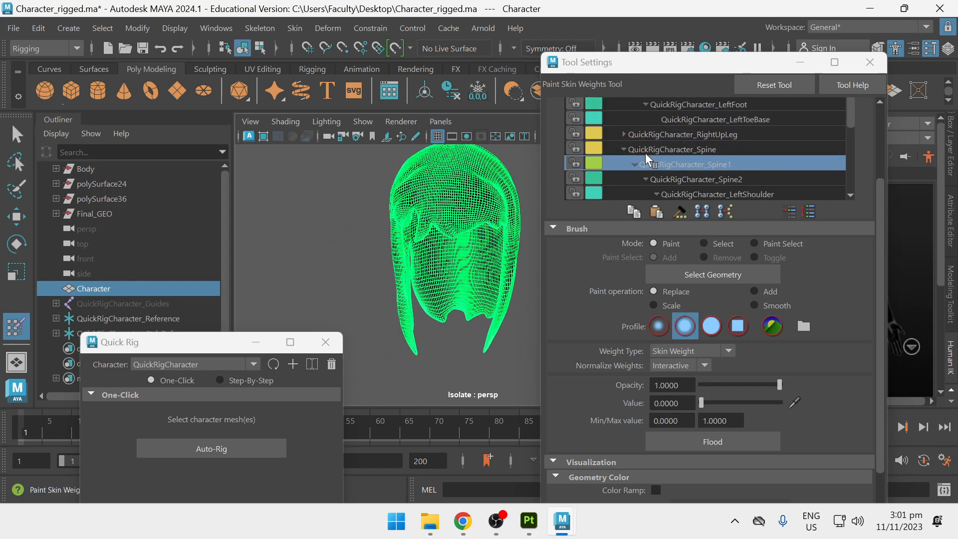
pyautogui.scroll(-3, 646, 153)
pyautogui.click(711, 136)
pyautogui.press('q')
pyautogui.moveTo(476, 235)
pyautogui.keyDown('alt'); pyautogui.mouseDown()
pyautogui.moveTo(436, 251)
pyautogui.moveTo(392, 244)
pyautogui.mouseUp(); pyautogui.keyUp('alt')
pyautogui.moveTo(495, 187); pyautogui.dragTo(433, 100, button='right')
pyautogui.keyDown('alt'); pyautogui.moveTo(435, 240); pyautogui.dragTo(477, 290, button='right'); pyautogui.keyUp('alt')
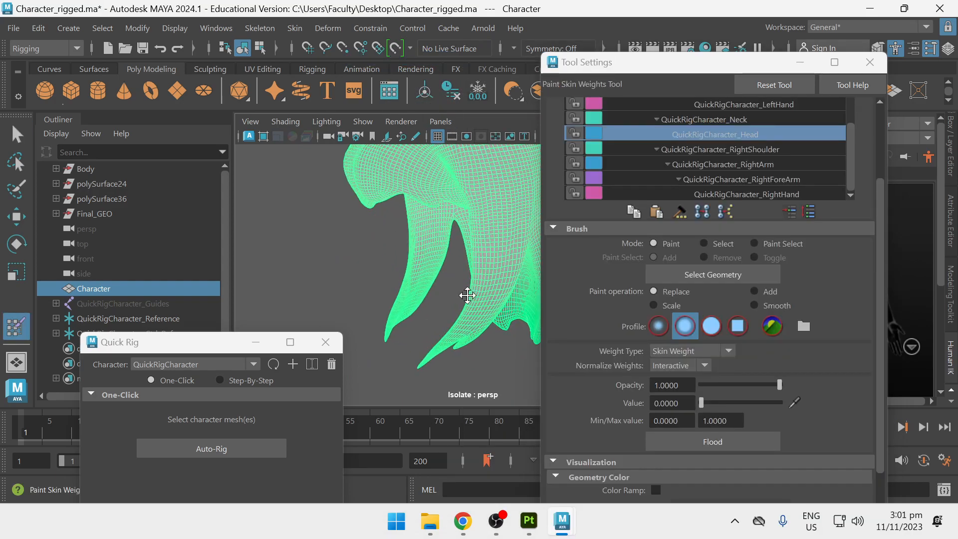
pyautogui.keyDown('alt'); pyautogui.moveTo(470, 295); pyautogui.dragTo(431, 346); pyautogui.keyUp('alt')
pyautogui.moveTo(445, 276)
pyautogui.keyDown('alt'); pyautogui.mouseDown()
pyautogui.moveTo(422, 276)
pyautogui.moveTo(458, 266)
pyautogui.mouseUp(); pyautogui.keyUp('alt')
pyautogui.keyDown('alt'); pyautogui.moveTo(458, 266); pyautogui.dragTo(420, 267, button='right'); pyautogui.keyUp('alt')
pyautogui.moveTo(420, 267)
pyautogui.keyDown('alt'); pyautogui.mouseDown()
pyautogui.moveTo(511, 265)
pyautogui.moveTo(494, 235)
pyautogui.mouseUp(); pyautogui.keyUp('alt')
# Step: Exit the hair isolation to show the whole character with nothing selected, and close the tool settings
pyautogui.press('q')
pyautogui.click(497, 239)
pyautogui.hotkey('ctrl', '1')
pyautogui.scroll(-3, 466, 220)
pyautogui.scroll(2, 469, 224)
pyautogui.click(484, 249)
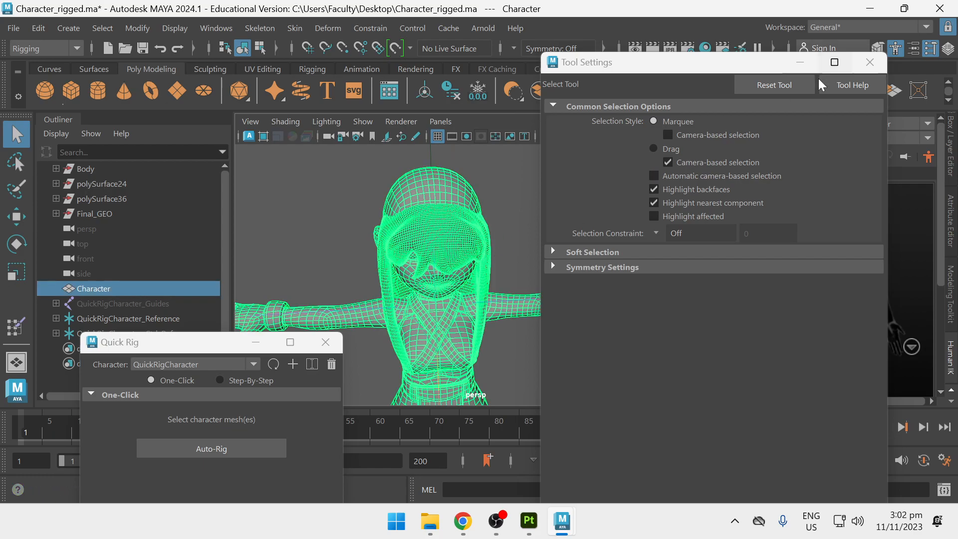
pyautogui.click(476, 172)
pyautogui.hotkey('ctrl', '1')
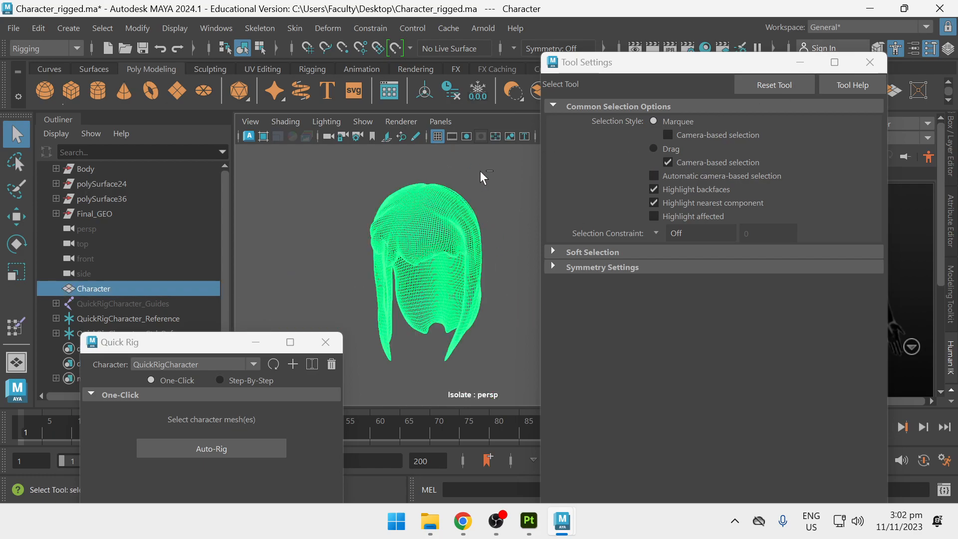
pyautogui.moveTo(487, 180)
pyautogui.keyDown('alt'); pyautogui.mouseDown()
pyautogui.moveTo(472, 189)
pyautogui.moveTo(470, 179)
pyautogui.moveTo(504, 173)
pyautogui.mouseUp(); pyautogui.keyUp('alt')
pyautogui.hotkey('ctrl', '1')
pyautogui.click(514, 175)
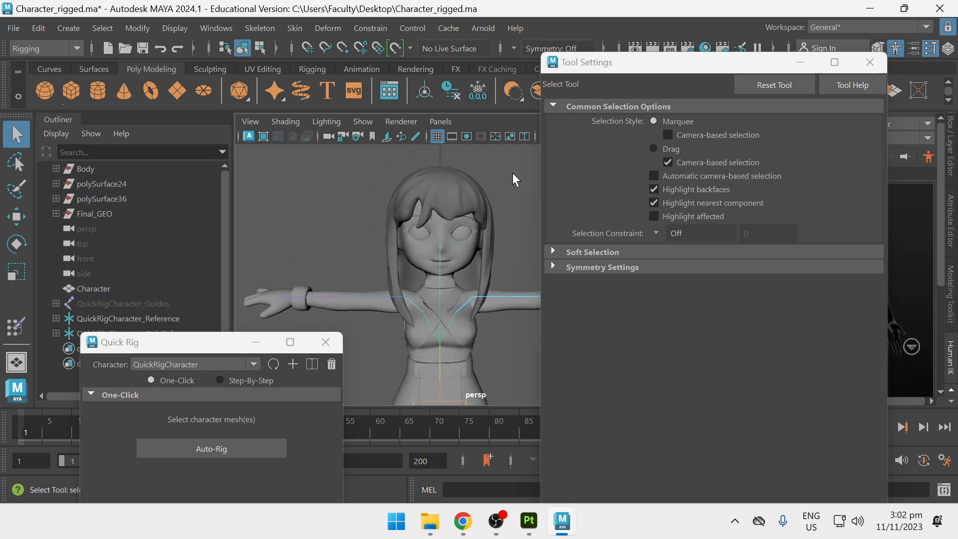
pyautogui.click(897, 48)
# Step: Try rotating the left forearm joint to test the deformation, and undo the rotation
pyautogui.keyDown('alt'); pyautogui.moveTo(672, 199); pyautogui.dragTo(562, 260); pyautogui.keyUp('alt')
pyautogui.click(579, 261)
pyautogui.keyDown('alt'); pyautogui.moveTo(628, 258); pyautogui.dragTo(622, 293); pyautogui.keyUp('alt')
pyautogui.hotkey('ctrl', 'z')
pyautogui.press('e')
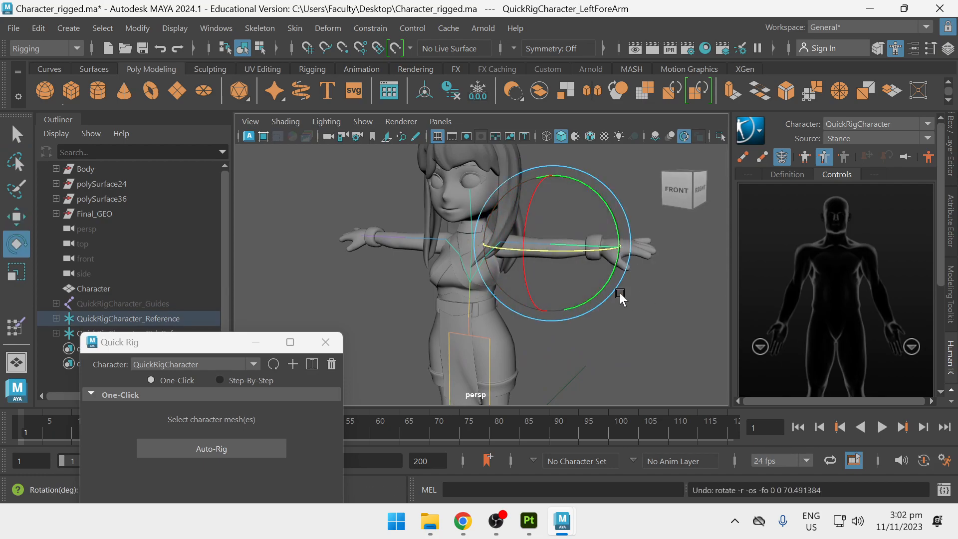
# Step: Set the HumanIK source of QuickRigCharacter to Control Rig
pyautogui.moveTo(683, 192); pyautogui.dragTo(735, 233)
pyautogui.press('q')
pyautogui.click(853, 139)
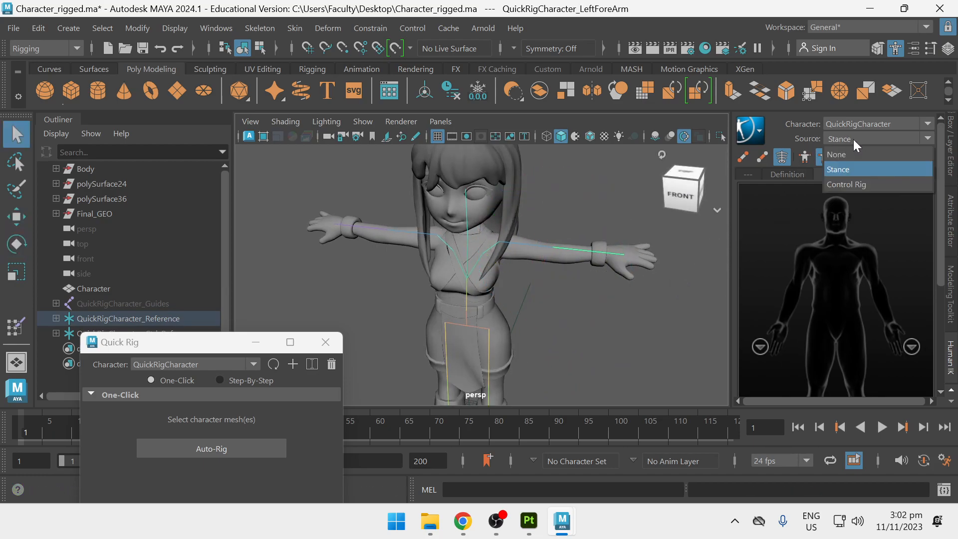
pyautogui.click(848, 184)
# Step: Pose the left arm lowered and away from the body by moving the left wrist effector
pyautogui.keyDown('alt'); pyautogui.moveTo(629, 235); pyautogui.dragTo(574, 343); pyautogui.keyUp('alt')
pyautogui.click(597, 324)
pyautogui.press('w')
pyautogui.moveTo(572, 283); pyautogui.dragTo(524, 239)
pyautogui.hotkey('ctrl', 'z')
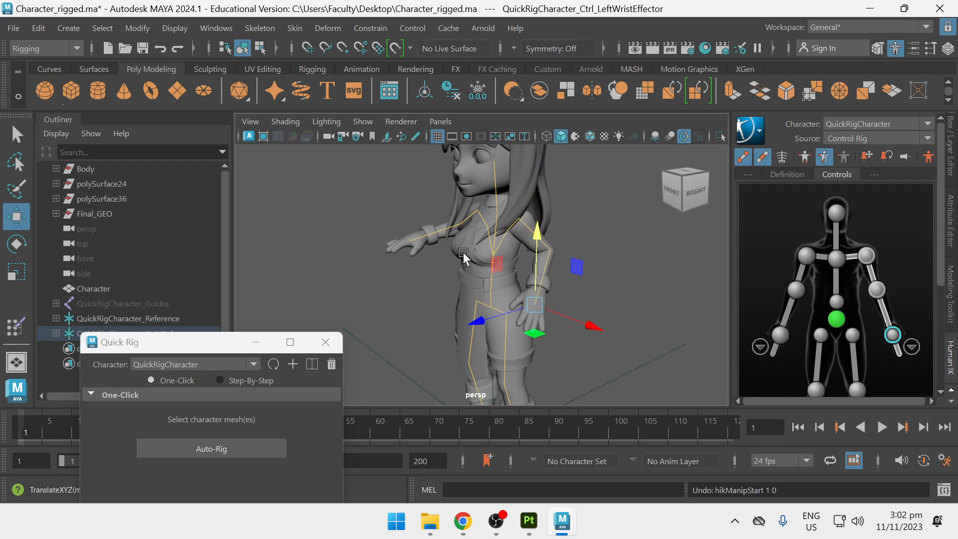
pyautogui.keyDown('alt'); pyautogui.moveTo(468, 256); pyautogui.dragTo(537, 301); pyautogui.keyUp('alt')
pyautogui.moveTo(621, 278); pyautogui.dragTo(664, 205)
pyautogui.scroll(3, 674, 262)
pyautogui.moveTo(674, 262); pyautogui.dragTo(593, 250)
pyautogui.scroll(2, 594, 253)
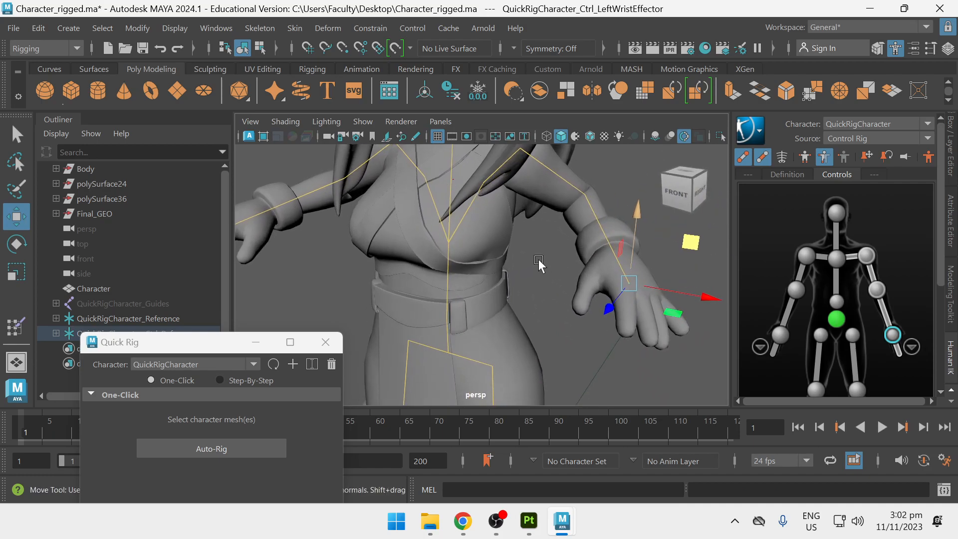
# Step: Select all faces of the chest garment shell on the Character mesh and isolate them
pyautogui.press('q')
pyautogui.click(486, 229)
pyautogui.rightClick(552, 224)
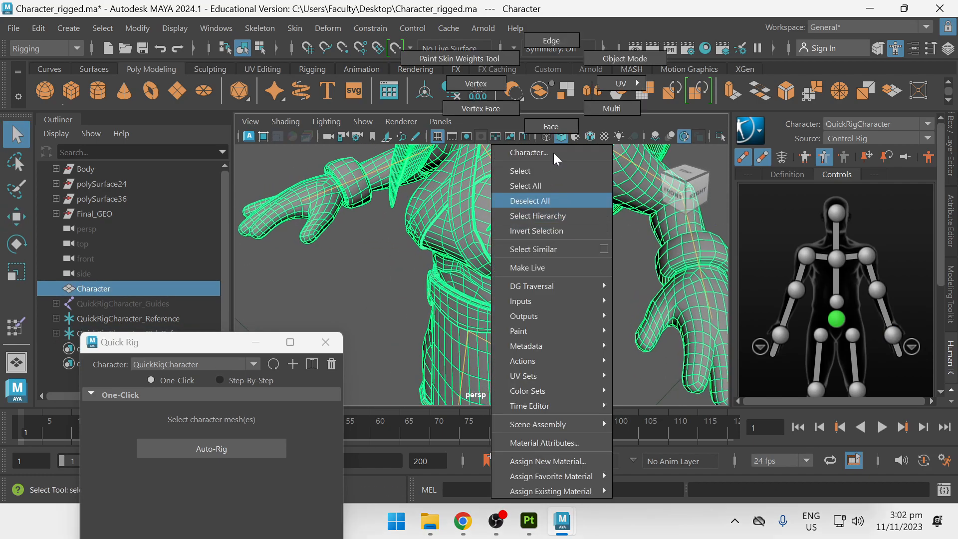
pyautogui.click(552, 127)
pyautogui.doubleClick(541, 215)
pyautogui.keyDown('alt'); pyautogui.moveTo(541, 216); pyautogui.dragTo(520, 233, button='middle'); pyautogui.keyUp('alt')
pyautogui.keyDown('alt'); pyautogui.moveTo(520, 233); pyautogui.dragTo(549, 238); pyautogui.keyUp('alt')
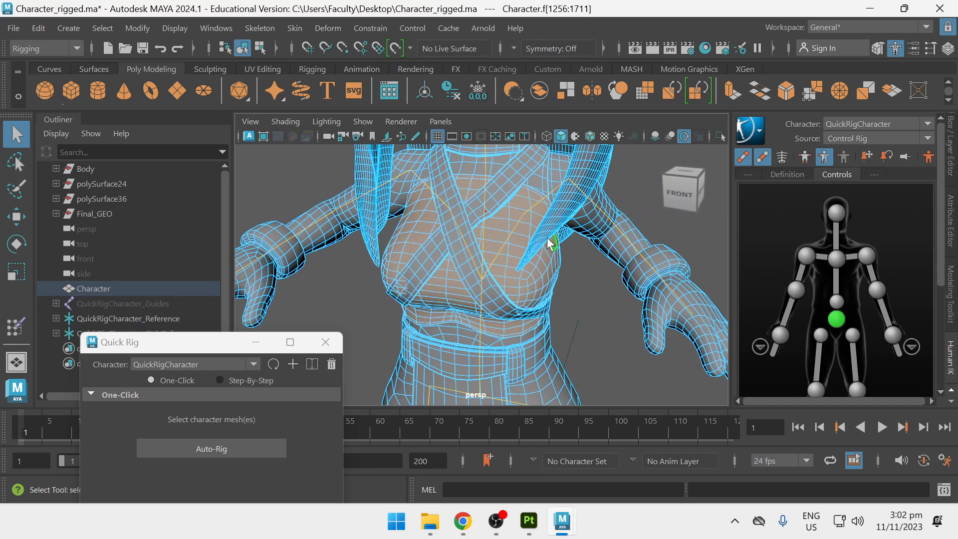
pyautogui.hotkey('ctrl', '1')
pyautogui.keyDown('alt'); pyautogui.moveTo(491, 262); pyautogui.dragTo(466, 248); pyautogui.keyUp('alt')
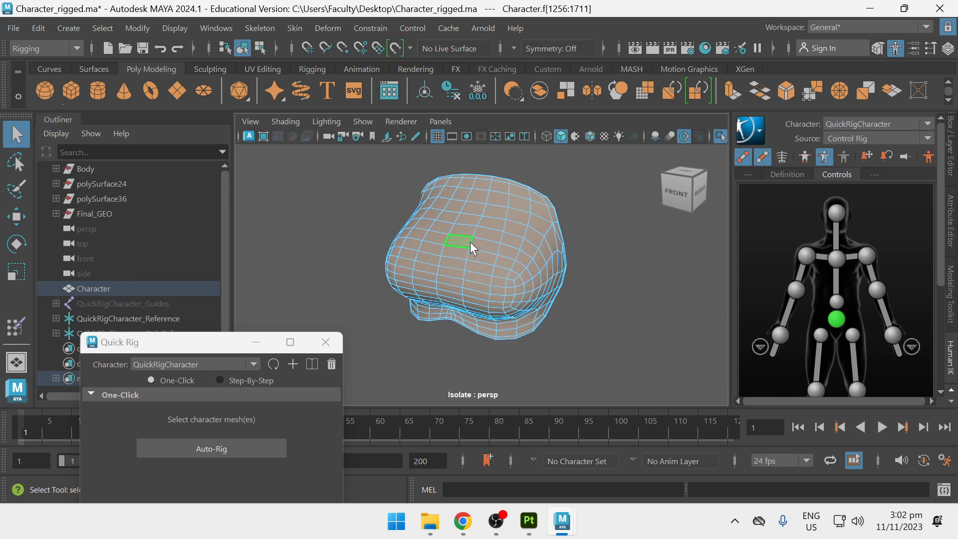
# Step: Return the isolated chest garment to object mode and open the Paint Skin Weights tool on it
pyautogui.keyDown('alt'); pyautogui.moveTo(454, 281); pyautogui.dragTo(539, 288); pyautogui.keyUp('alt')
pyautogui.keyDown('alt'); pyautogui.moveTo(539, 289); pyautogui.dragTo(520, 295, button='right'); pyautogui.keyUp('alt')
pyautogui.keyDown('alt'); pyautogui.moveTo(520, 295); pyautogui.dragTo(429, 289); pyautogui.keyUp('alt')
pyautogui.moveTo(469, 199); pyautogui.dragTo(567, 59, button='right')
pyautogui.moveTo(496, 202); pyautogui.dragTo(378, 48, button='right')
pyautogui.keyDown('alt'); pyautogui.moveTo(406, 233); pyautogui.dragTo(492, 295); pyautogui.keyUp('alt')
pyautogui.scroll(-8, 418, 214)
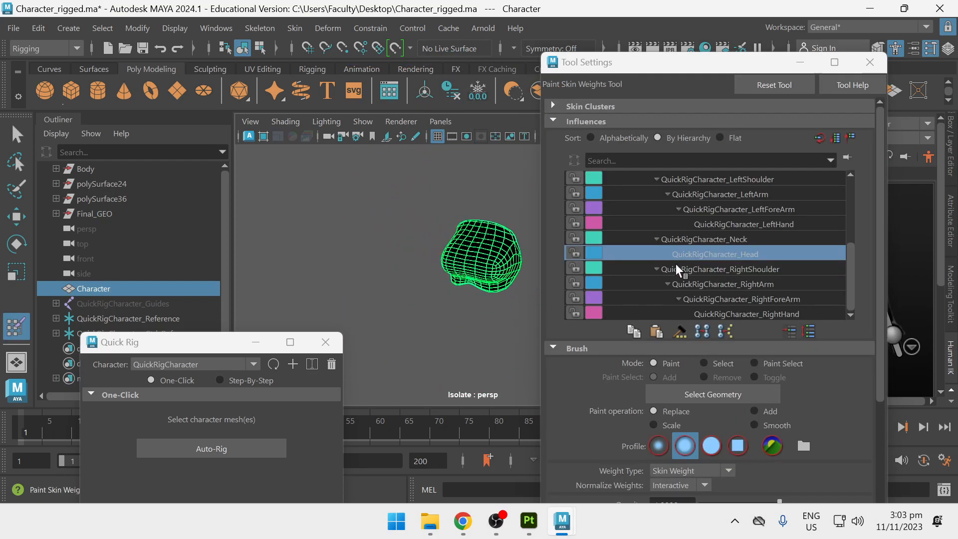
# Step: Check the RightShoulder influence on the chest garment and flood RightArm, RightForeArm and RightHand with a value of 0
pyautogui.click(744, 269)
pyautogui.moveTo(450, 252)
pyautogui.keyDown('alt'); pyautogui.mouseDown()
pyautogui.moveTo(400, 250)
pyautogui.moveTo(492, 265)
pyautogui.mouseUp(); pyautogui.keyUp('alt')
pyautogui.keyDown('alt'); pyautogui.moveTo(492, 265); pyautogui.dragTo(505, 305, button='right'); pyautogui.keyUp('alt')
pyautogui.keyDown('alt'); pyautogui.moveTo(505, 304); pyautogui.dragTo(469, 303); pyautogui.keyUp('alt')
pyautogui.click(740, 284)
pyautogui.keyDown('alt'); pyautogui.moveTo(488, 263); pyautogui.dragTo(465, 260); pyautogui.keyUp('alt')
pyautogui.scroll(-5, 787, 390)
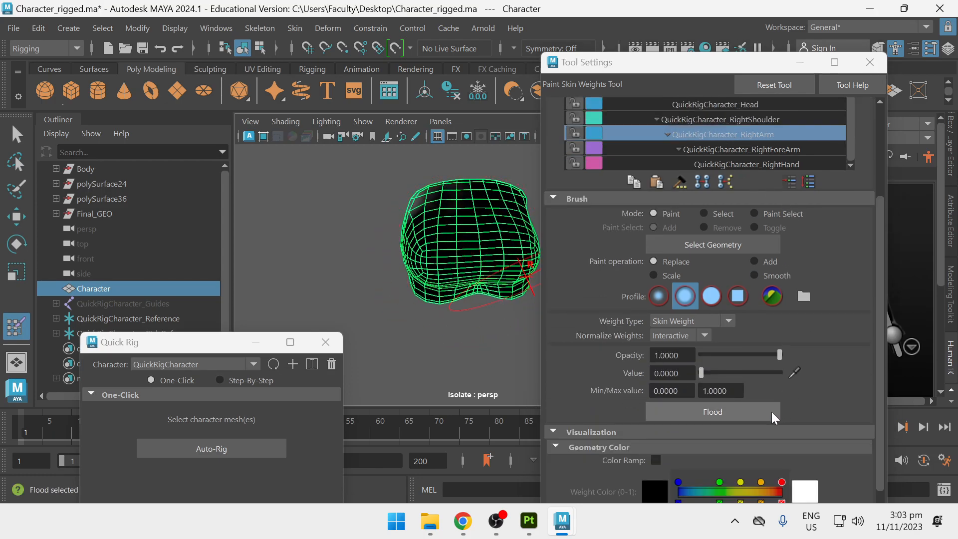
pyautogui.click(751, 149)
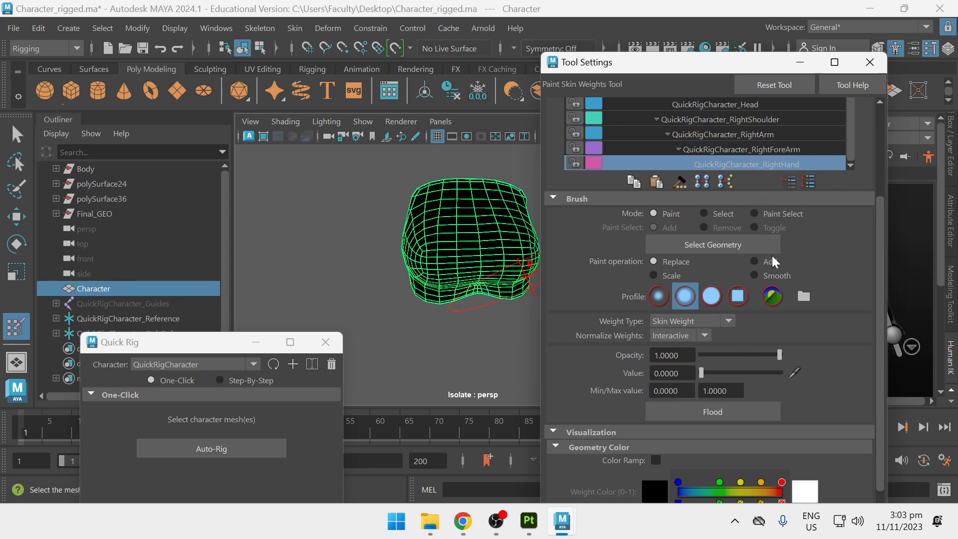
# Step: Flood the LeftHand, LeftForeArm and LeftArm influences on the isolated chest garment with a value of 0
pyautogui.scroll(2, 727, 146)
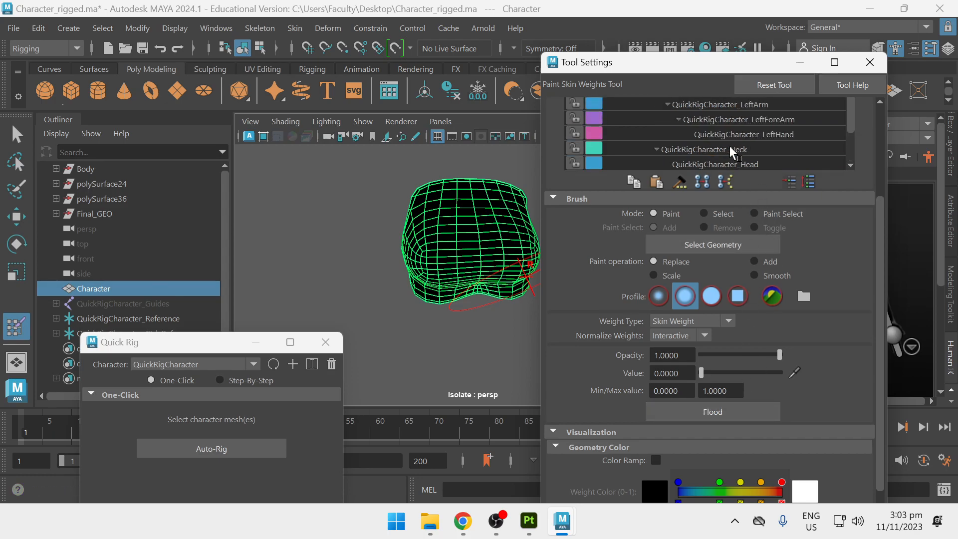
pyautogui.scroll(1, 730, 147)
pyautogui.click(731, 148)
pyautogui.keyDown('alt'); pyautogui.moveTo(487, 217); pyautogui.dragTo(439, 220); pyautogui.keyUp('alt')
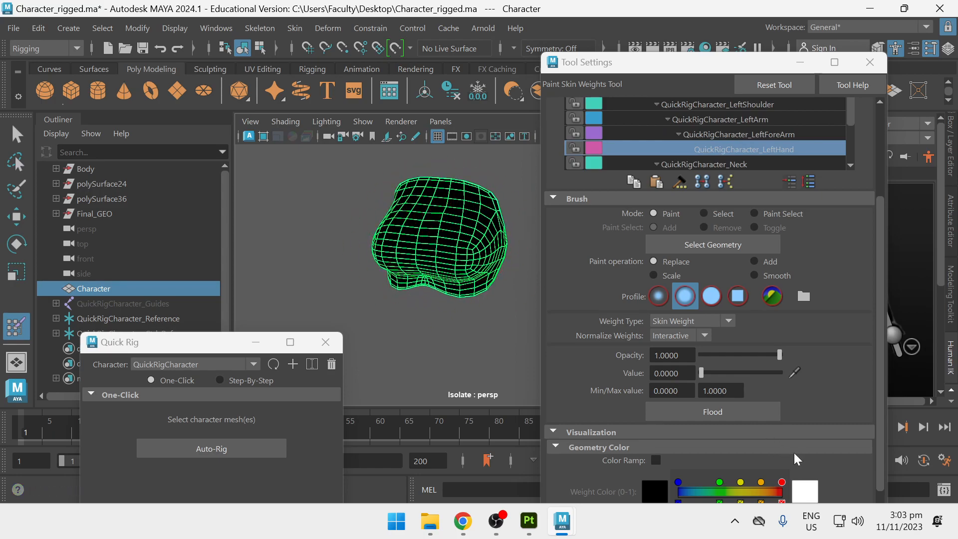
pyautogui.scroll(3, 753, 425)
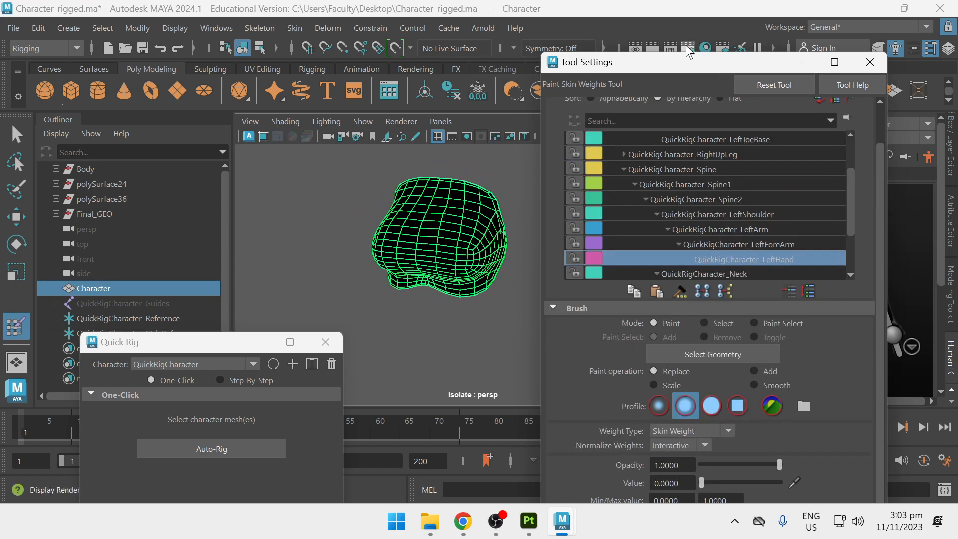
pyautogui.moveTo(688, 42); pyautogui.dragTo(684, 36)
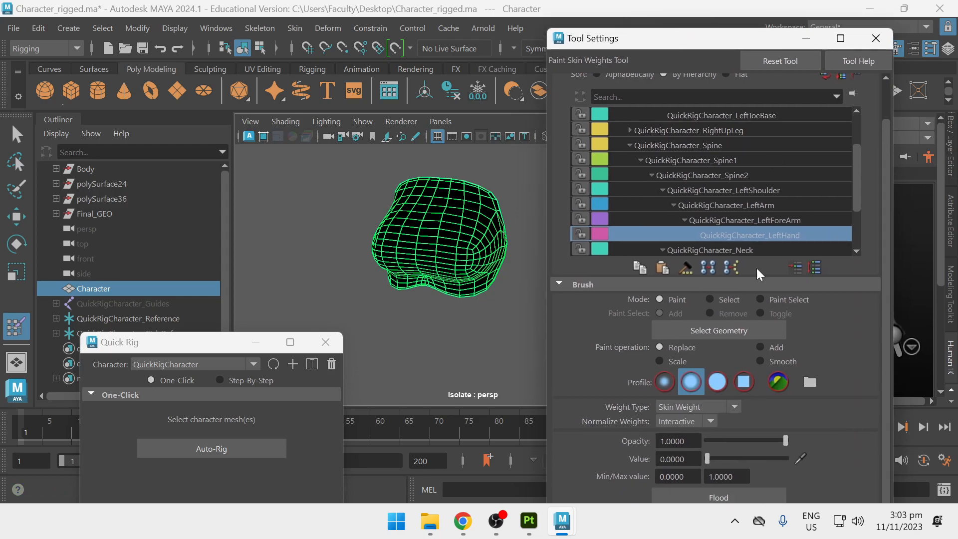
pyautogui.click(757, 218)
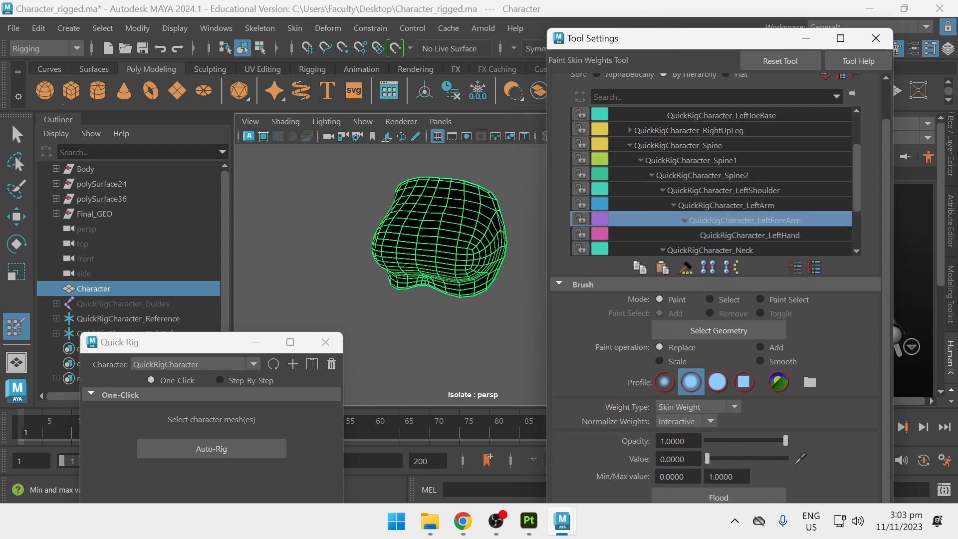
pyautogui.click(763, 203)
pyautogui.click(731, 497)
# Step: Exit the chest garment isolation and select the left wrist effector with the Move tool
pyautogui.keyDown('alt'); pyautogui.moveTo(519, 319); pyautogui.dragTo(441, 275); pyautogui.keyUp('alt')
pyautogui.keyDown('alt'); pyautogui.moveTo(454, 265); pyautogui.dragTo(439, 252); pyautogui.keyUp('alt')
pyautogui.scroll(-3, 441, 250)
pyautogui.press('q')
pyautogui.moveTo(505, 271); pyautogui.dragTo(508, 284)
pyautogui.keyDown('alt'); pyautogui.moveTo(508, 283); pyautogui.dragTo(538, 300); pyautogui.keyUp('alt')
pyautogui.press('w')
pyautogui.scroll(6, 471, 233)
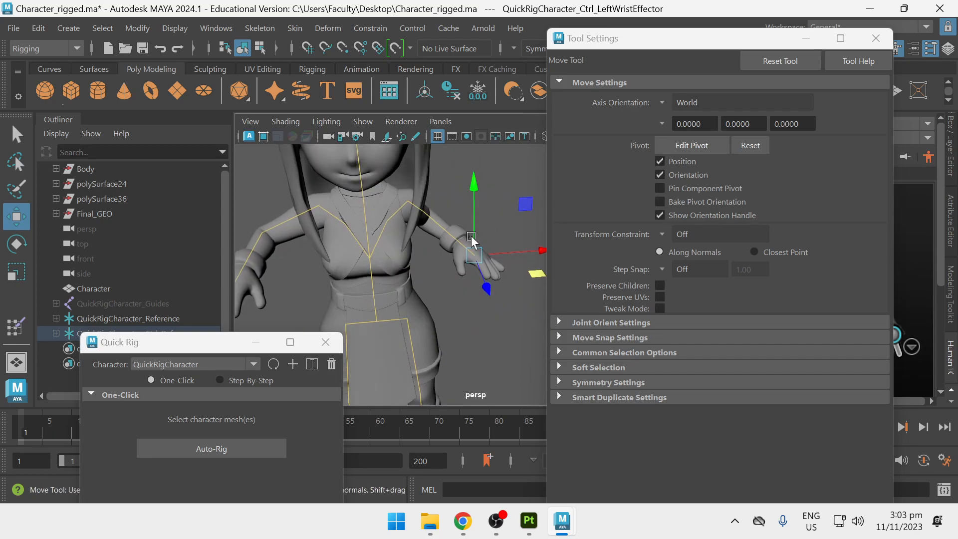
# Step: Select all faces of the crossed chest straps on the Character mesh and isolate them
pyautogui.press('q')
pyautogui.click(490, 232)
pyautogui.moveTo(490, 232); pyautogui.dragTo(489, 127, button='right')
pyautogui.doubleClick(472, 202)
pyautogui.hotkey('ctrl', '1')
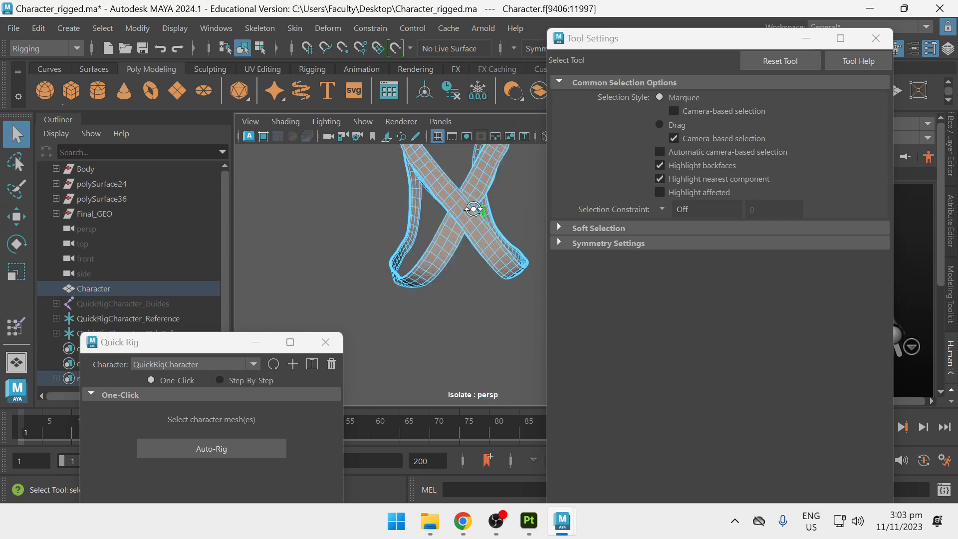
pyautogui.keyDown('alt'); pyautogui.moveTo(476, 205); pyautogui.dragTo(426, 193); pyautogui.keyUp('alt')
# Step: Return the isolated straps to object mode and open the Paint Skin Weights tool on them
pyautogui.moveTo(427, 193); pyautogui.dragTo(528, 59, button='right')
pyautogui.keyDown('alt'); pyautogui.moveTo(464, 180); pyautogui.dragTo(466, 222, button='middle'); pyautogui.keyUp('alt')
pyautogui.click(466, 225)
pyautogui.moveTo(475, 219); pyautogui.dragTo(397, 58, button='right')
pyautogui.keyDown('alt'); pyautogui.moveTo(494, 247); pyautogui.dragTo(507, 253); pyautogui.keyUp('alt')
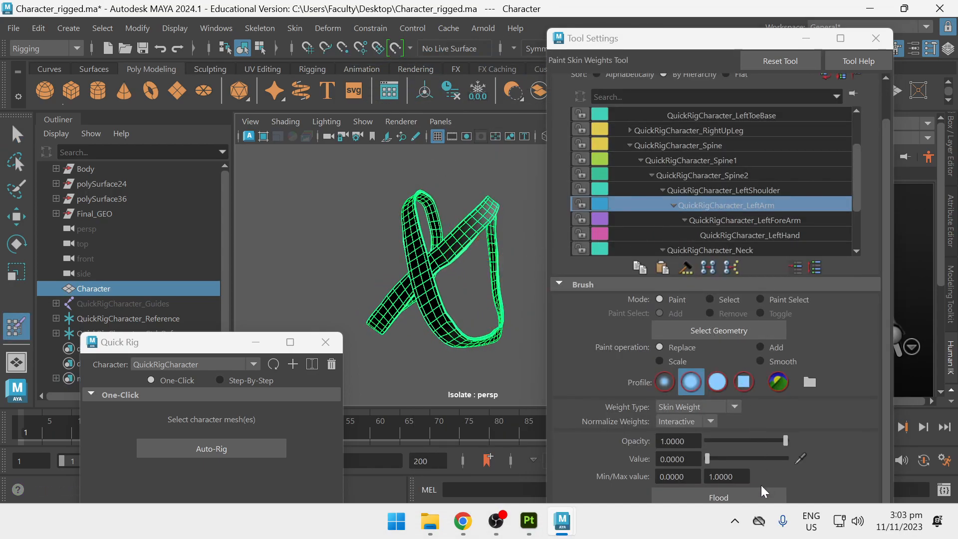
# Step: Flood the LeftArm, LeftForeArm and LeftHand influences on the isolated straps with a value of 0
pyautogui.doubleClick(711, 476)
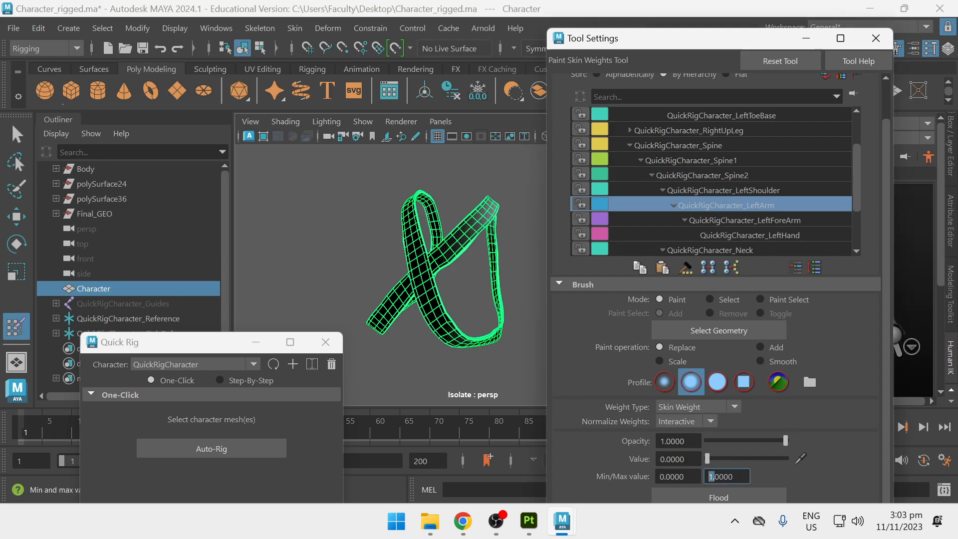
pyautogui.click(702, 490)
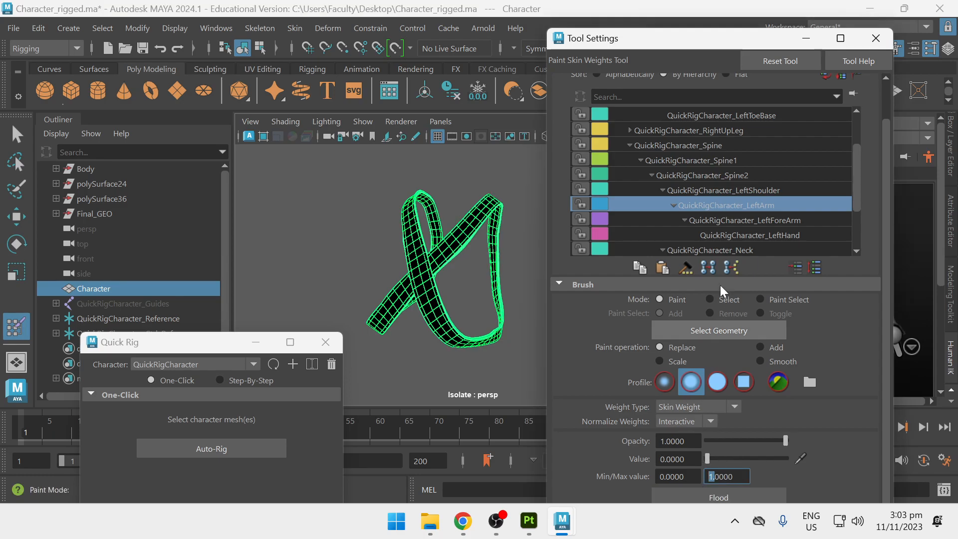
pyautogui.click(737, 221)
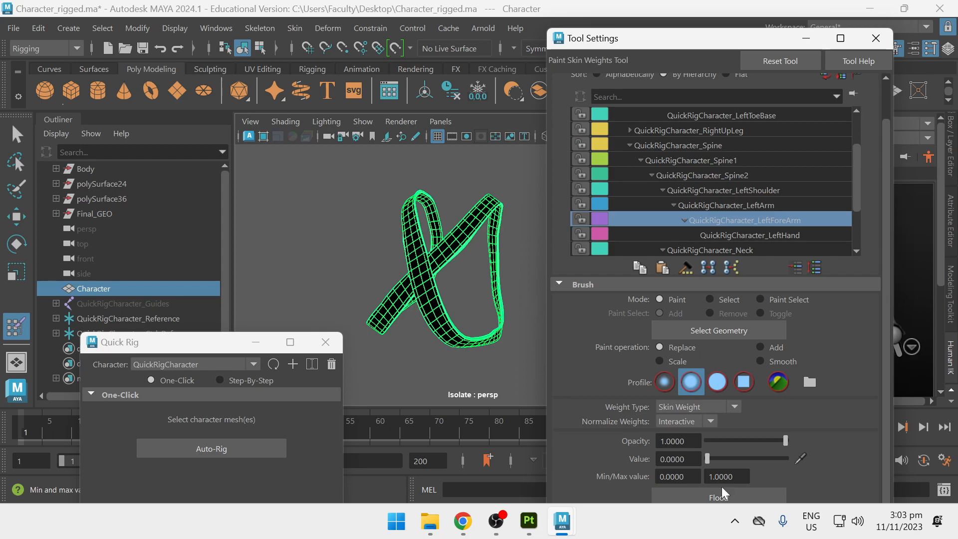
pyautogui.scroll(-3, 737, 226)
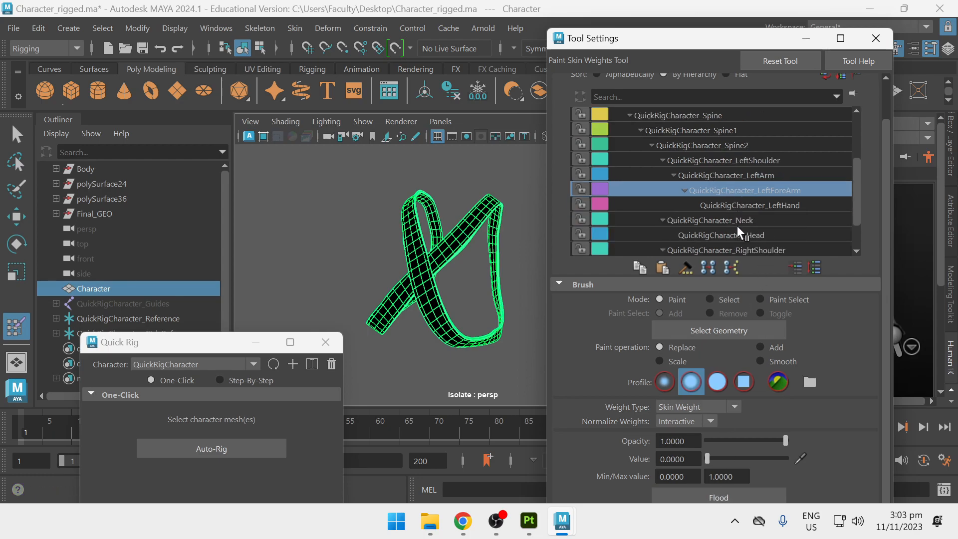
pyautogui.click(759, 161)
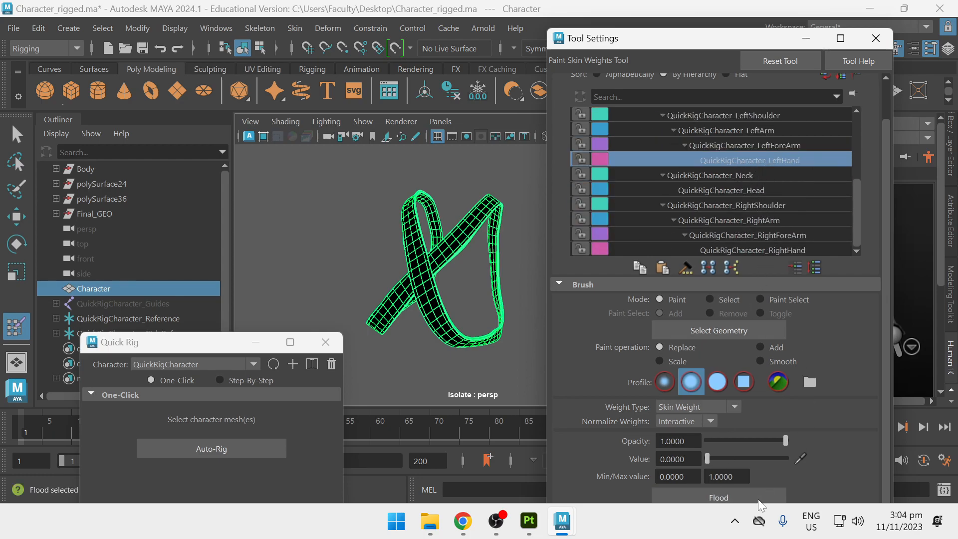
# Step: Flood the RightArm and RightForeArm influences on the isolated straps with a value of 0
pyautogui.click(719, 222)
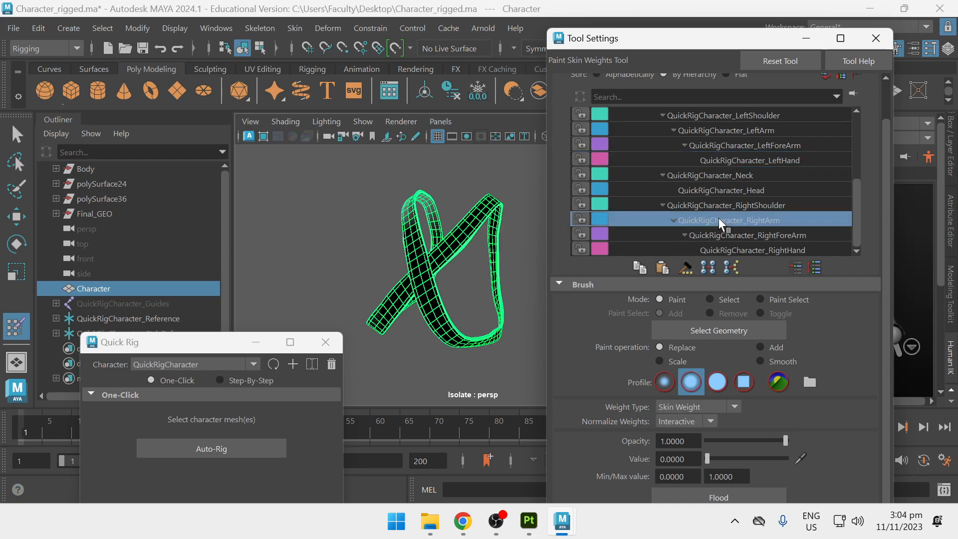
pyautogui.click(428, 247)
pyautogui.click(710, 498)
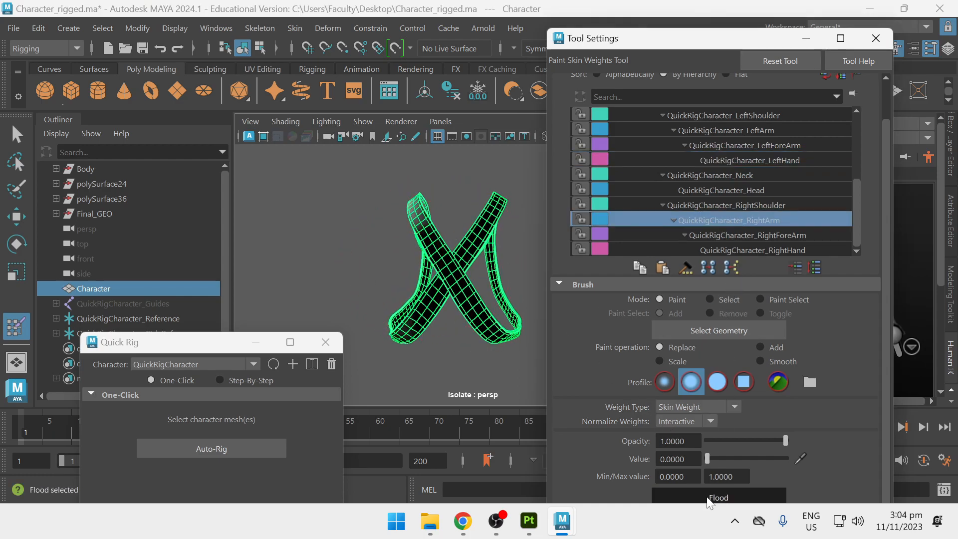
pyautogui.click(736, 236)
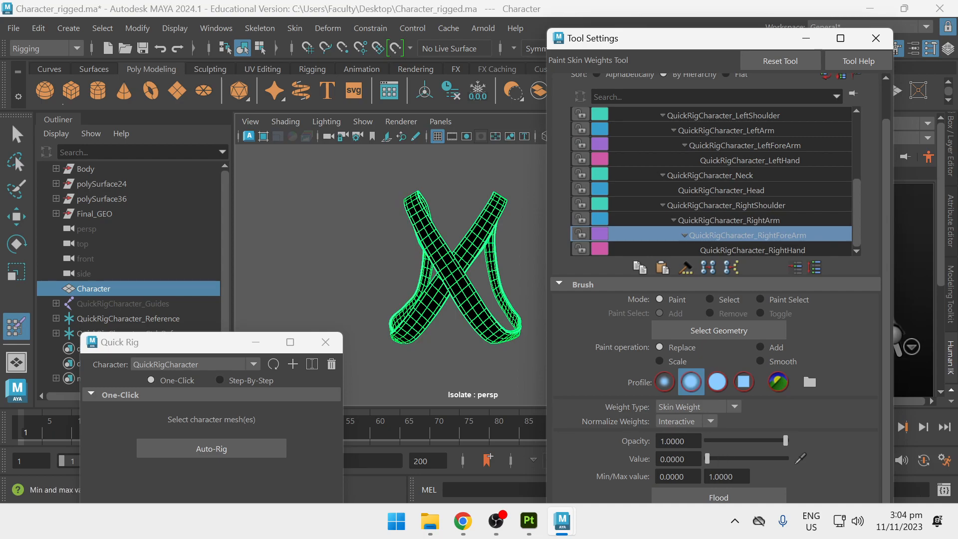
# Step: Exit the strap isolation to show the whole posed character again
pyautogui.keyDown('alt'); pyautogui.moveTo(327, 246); pyautogui.dragTo(345, 202); pyautogui.keyUp('alt')
pyautogui.press('q')
pyautogui.click(384, 181)
pyautogui.keyDown('alt'); pyautogui.moveTo(419, 197); pyautogui.dragTo(390, 212); pyautogui.keyUp('alt')
pyautogui.hotkey('ctrl', '1')
pyautogui.keyDown('alt'); pyautogui.moveTo(471, 243); pyautogui.dragTo(384, 227, button='middle'); pyautogui.keyUp('alt')
# Step: Move the left wrist effector to bring the hand in front of the hip and test the strap and chest deformation
pyautogui.click(412, 249)
pyautogui.keyDown('alt'); pyautogui.moveTo(411, 249); pyautogui.dragTo(420, 230); pyautogui.keyUp('alt')
pyautogui.keyDown('alt'); pyautogui.moveTo(419, 230); pyautogui.dragTo(459, 242, button='middle'); pyautogui.keyUp('alt')
pyautogui.press('w')
pyautogui.keyDown('alt'); pyautogui.moveTo(515, 261); pyautogui.dragTo(492, 253, button='middle'); pyautogui.keyUp('alt')
pyautogui.moveTo(518, 261)
pyautogui.mouseDown()
pyautogui.moveTo(494, 229)
pyautogui.moveTo(493, 200)
pyautogui.moveTo(472, 303)
pyautogui.moveTo(452, 305)
pyautogui.moveTo(501, 334)
pyautogui.moveTo(469, 254)
pyautogui.moveTo(434, 300)
pyautogui.moveTo(534, 298)
pyautogui.moveTo(520, 270)
pyautogui.mouseUp()
pyautogui.keyDown('alt'); pyautogui.moveTo(504, 262); pyautogui.dragTo(389, 261); pyautogui.keyUp('alt')
pyautogui.click(434, 251)
pyautogui.hotkey('ctrl', 'z')
pyautogui.moveTo(460, 202); pyautogui.dragTo(499, 70, button='right')
pyautogui.press('q')
pyautogui.moveTo(461, 235); pyautogui.dragTo(528, 124, button='right')
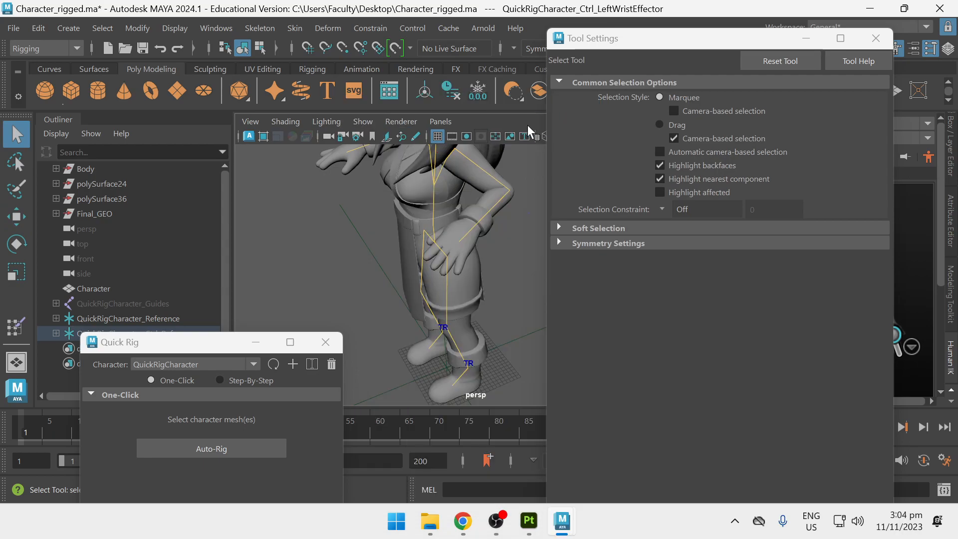
pyautogui.keyDown('alt'); pyautogui.moveTo(452, 199); pyautogui.dragTo(451, 237); pyautogui.keyUp('alt')
pyautogui.moveTo(459, 248); pyautogui.dragTo(458, 89, button='right')
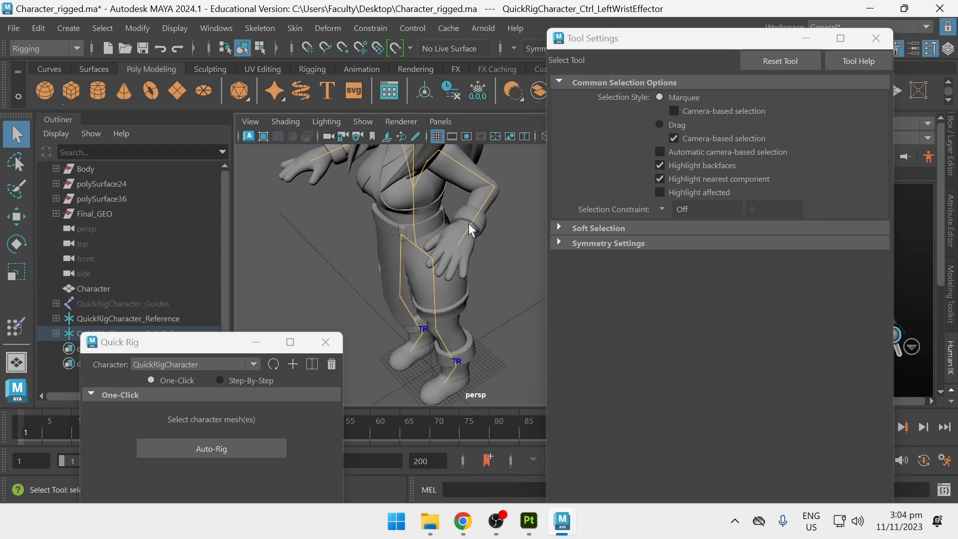
pyautogui.moveTo(458, 242); pyautogui.dragTo(463, 86, button='right')
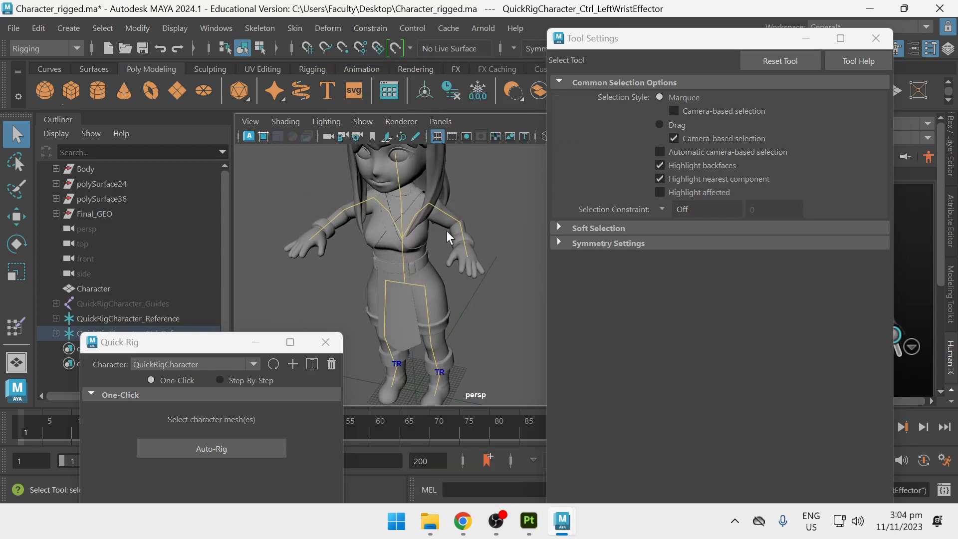
pyautogui.moveTo(465, 255)
pyautogui.mouseDown(button='right')
pyautogui.moveTo(437, 82)
pyautogui.moveTo(468, 88)
pyautogui.mouseUp(button='right')
pyautogui.scroll(2, 464, 223)
pyautogui.moveTo(458, 227); pyautogui.dragTo(466, 140, button='right')
pyautogui.keyDown('alt'); pyautogui.moveTo(469, 174); pyautogui.dragTo(439, 184, button='right'); pyautogui.keyUp('alt')
pyautogui.keyDown('alt'); pyautogui.moveTo(438, 185); pyautogui.dragTo(451, 199, button='middle'); pyautogui.keyUp('alt')
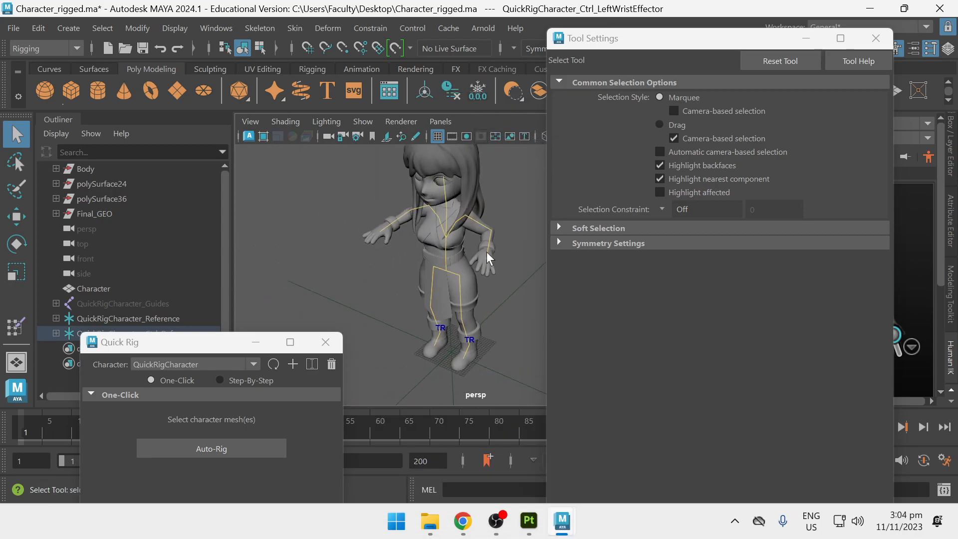